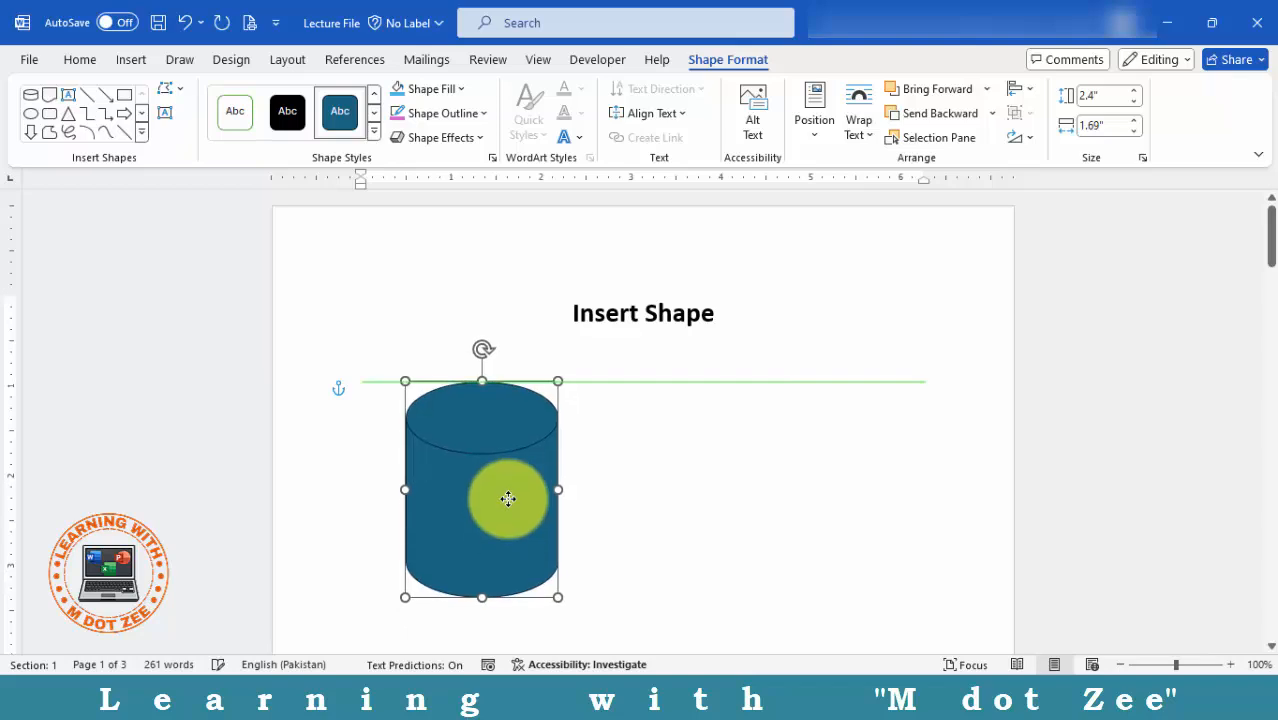
Draw a block arc about 1.24 inches high and 1.38 inches wide to the right of the cylinder
scroll(716, 451, down, 2)
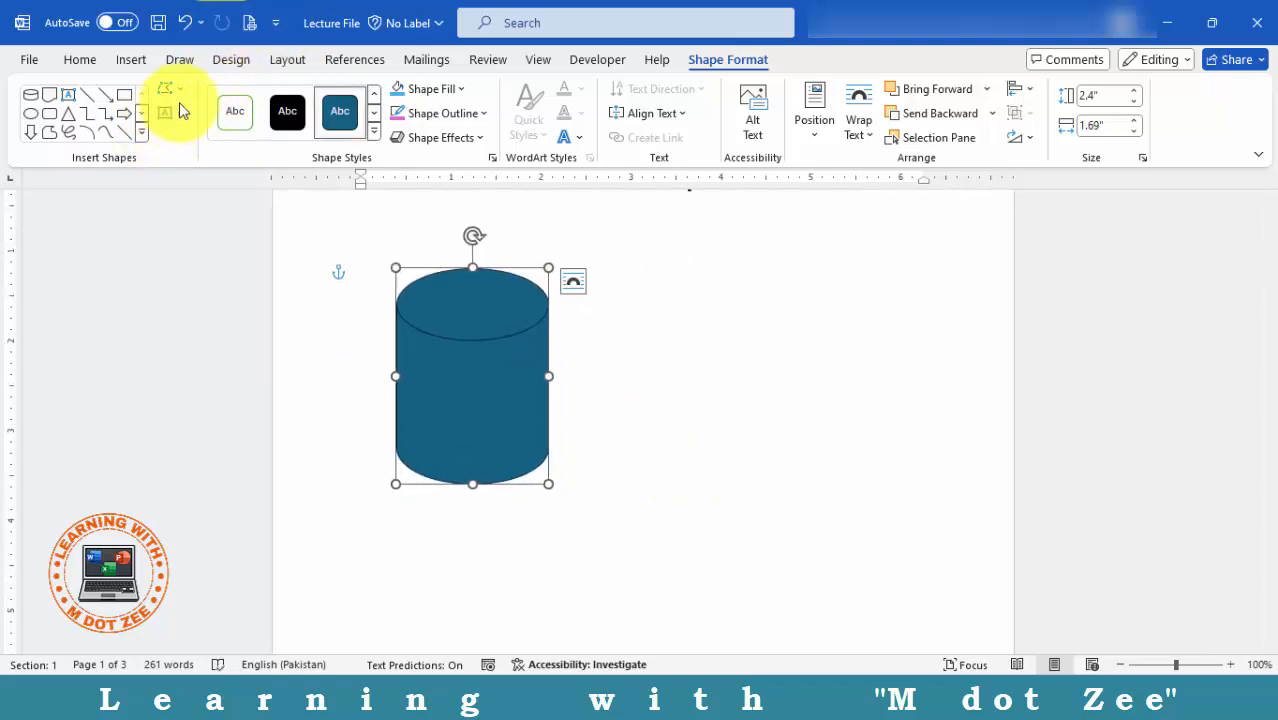
click(130, 60)
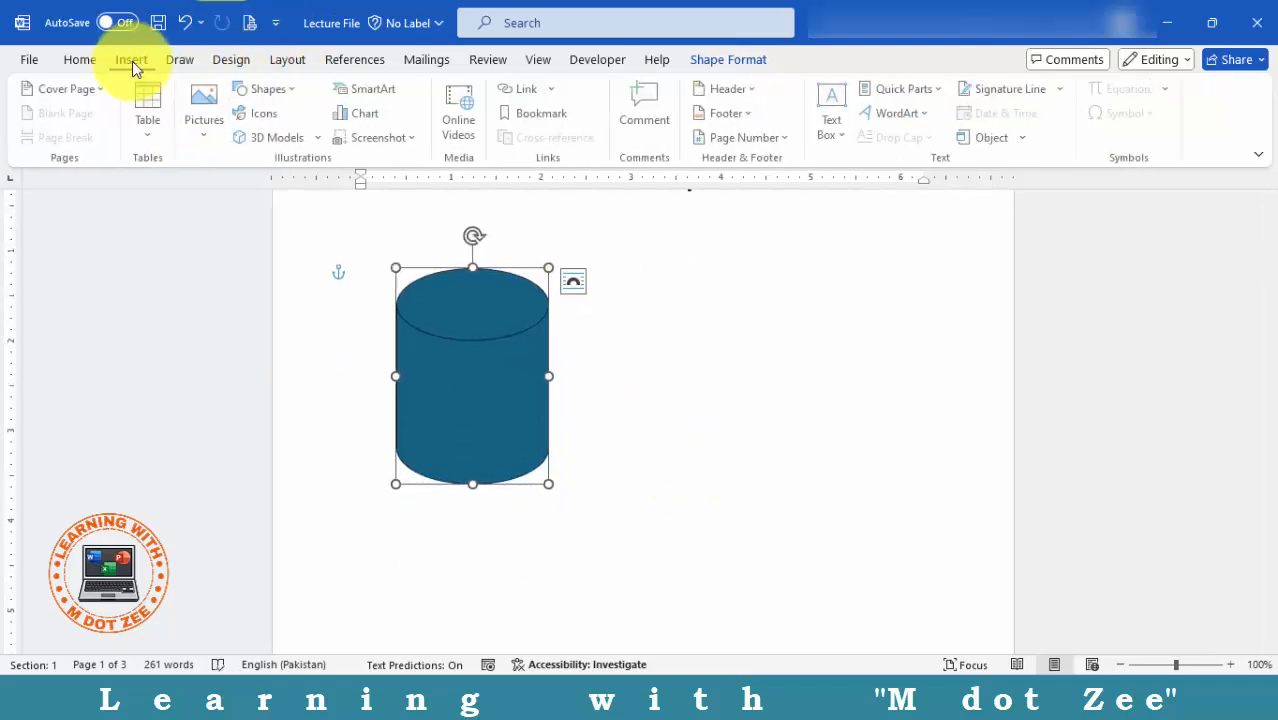
click(290, 90)
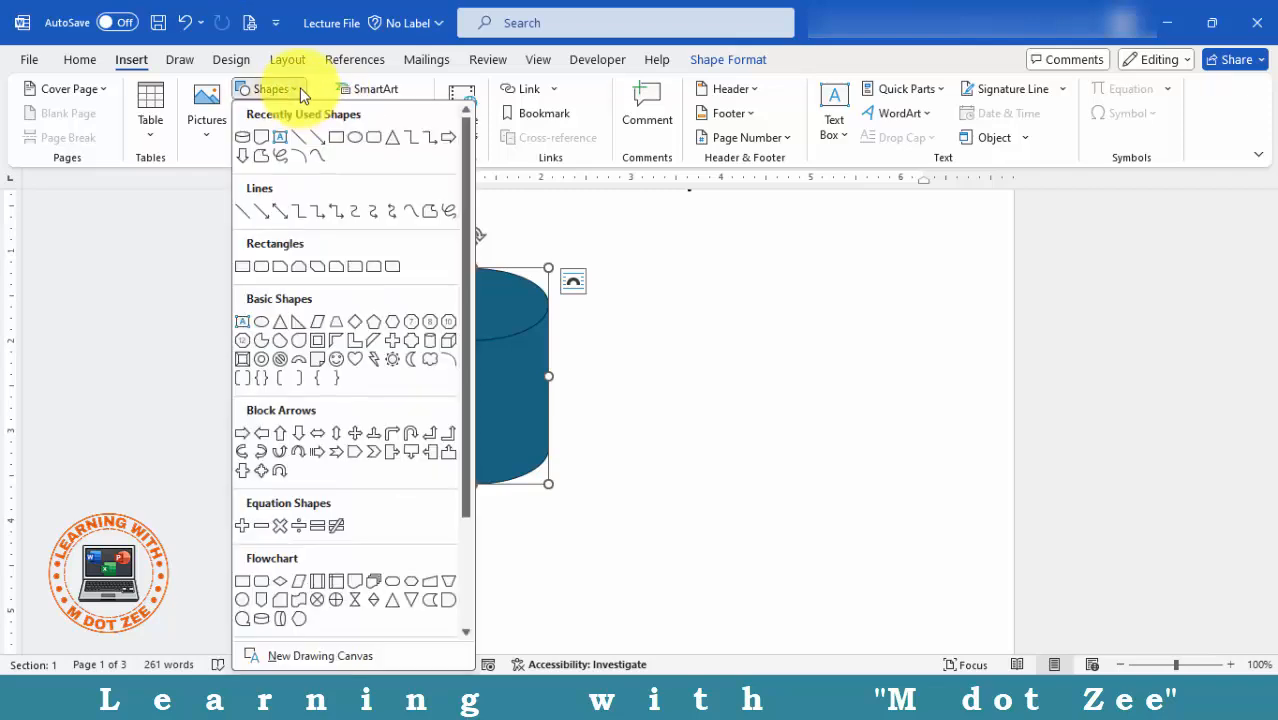
click(297, 359)
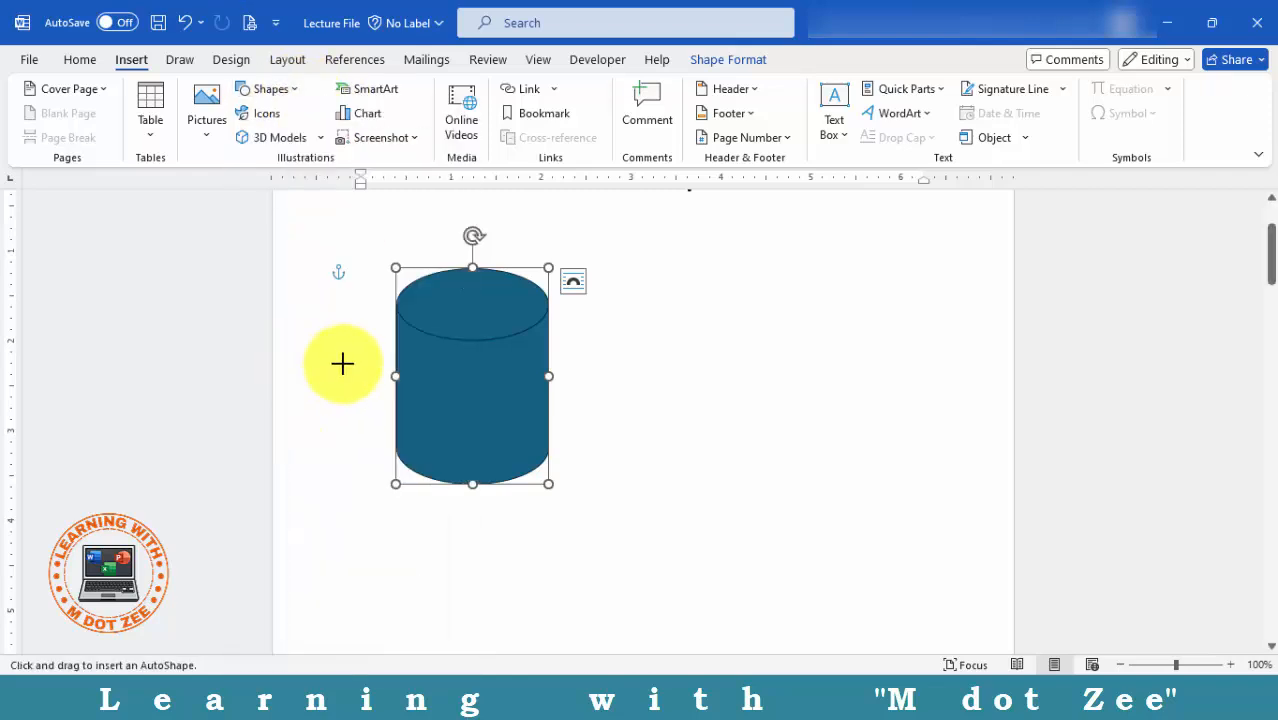
drag(589, 341, 711, 451)
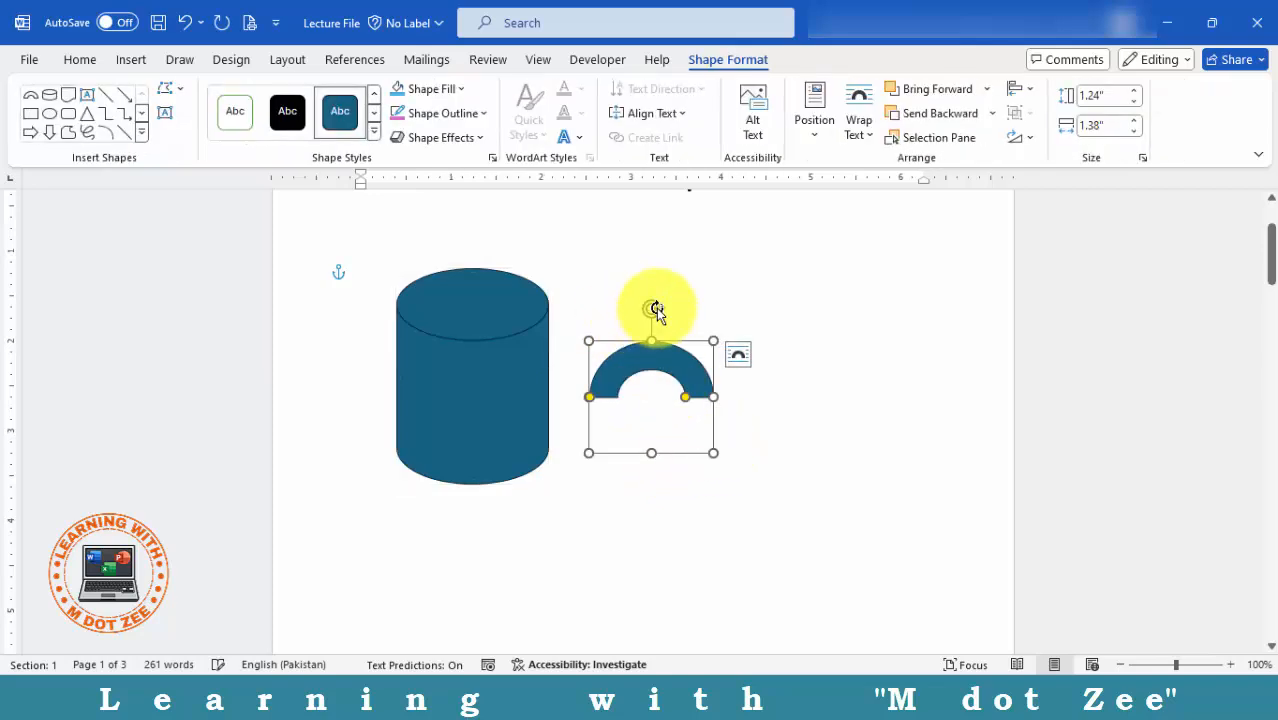
Rotate the block arc a quarter turn clockwise and attach it to the cylinder's right side as a mug handle
drag(653, 310, 543, 441)
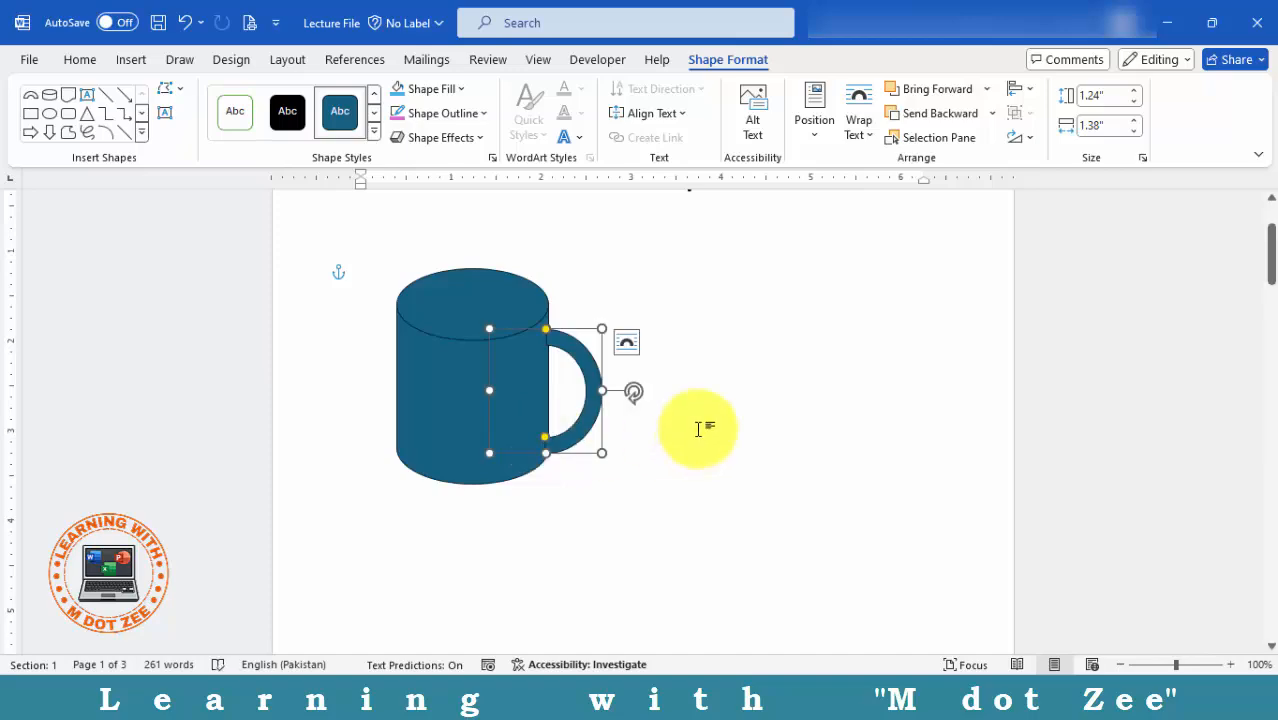
click(698, 429)
click(476, 390)
click(765, 431)
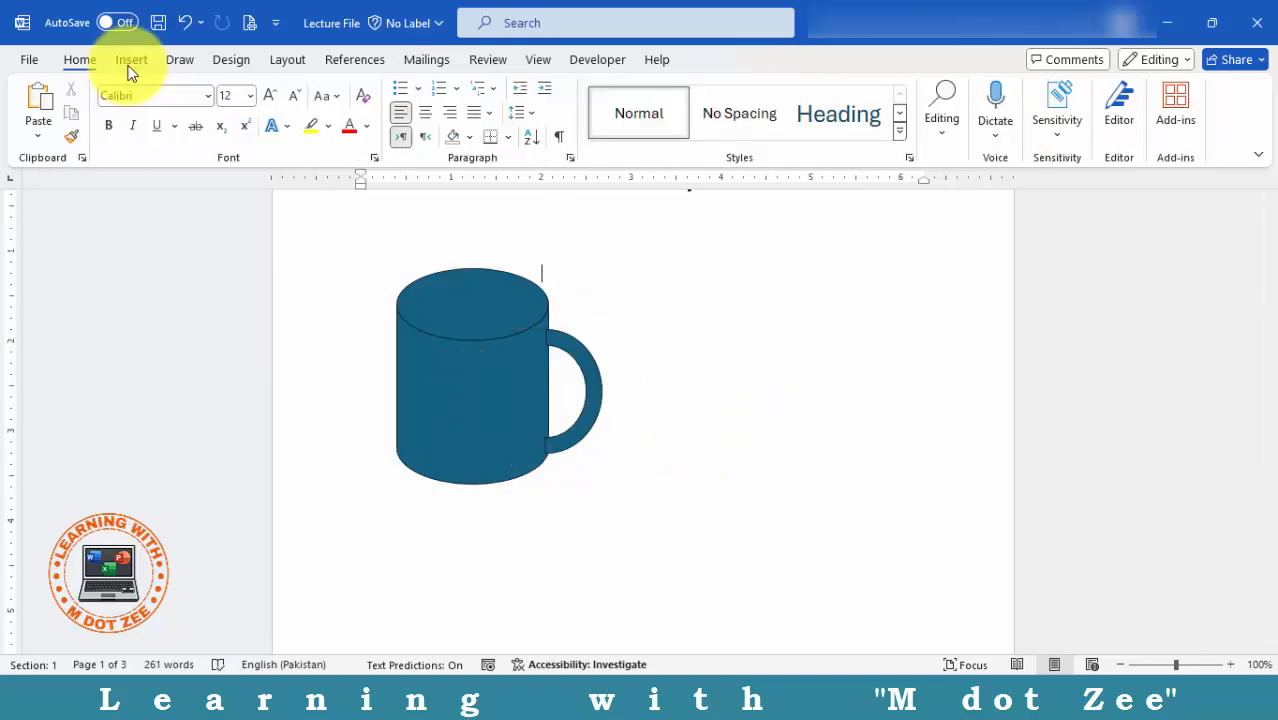
Draw an oval about 0.76 inches high and 1.84 inches wide over the upper part of the cylinder
click(131, 59)
click(268, 89)
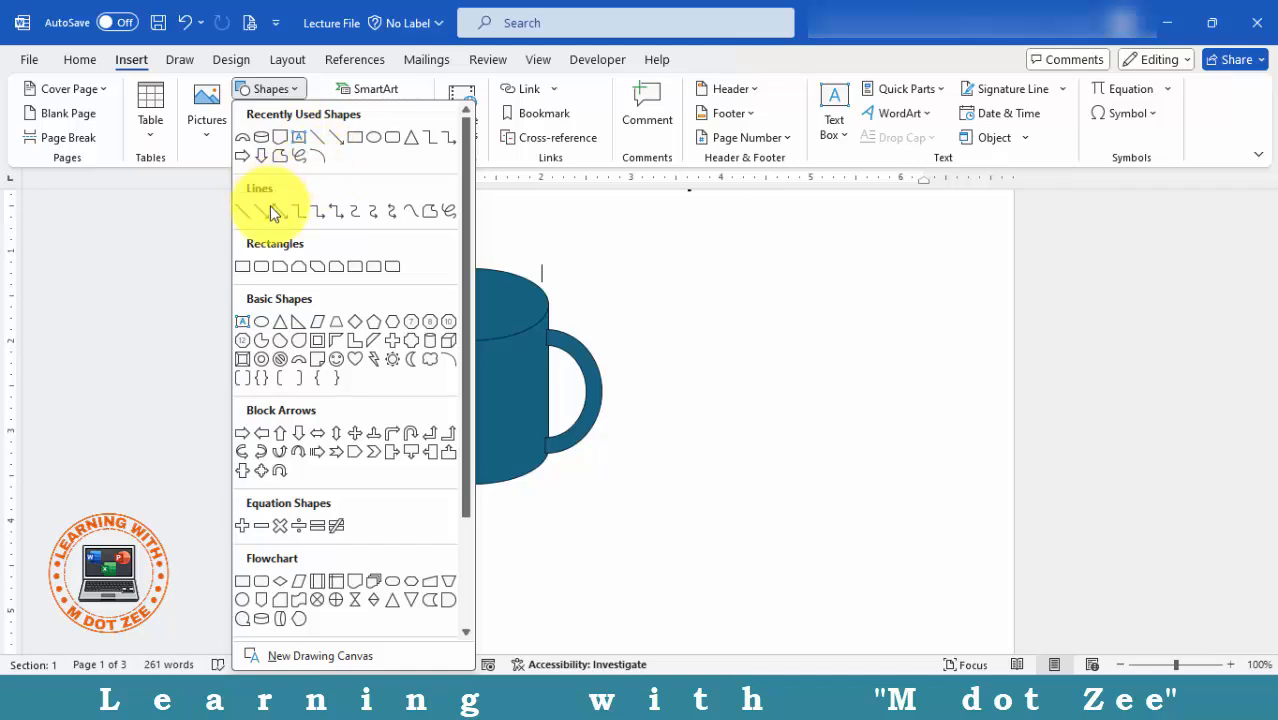
click(261, 322)
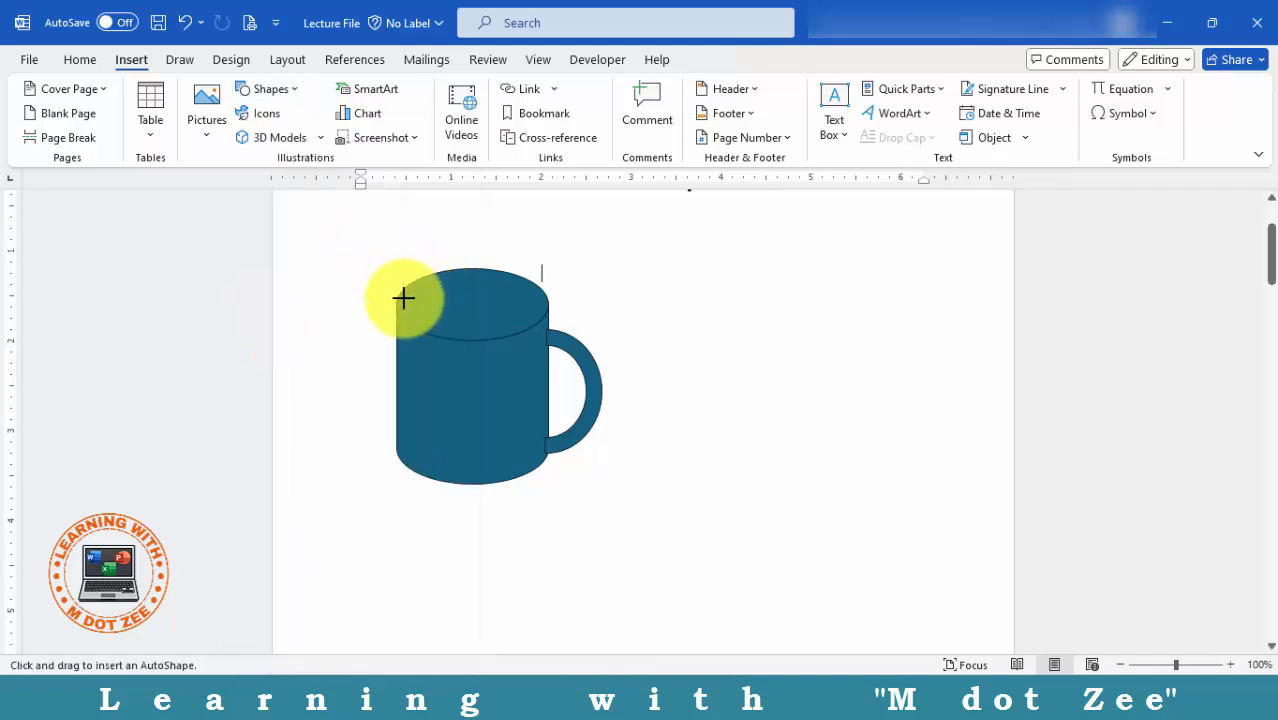
drag(399, 297, 565, 366)
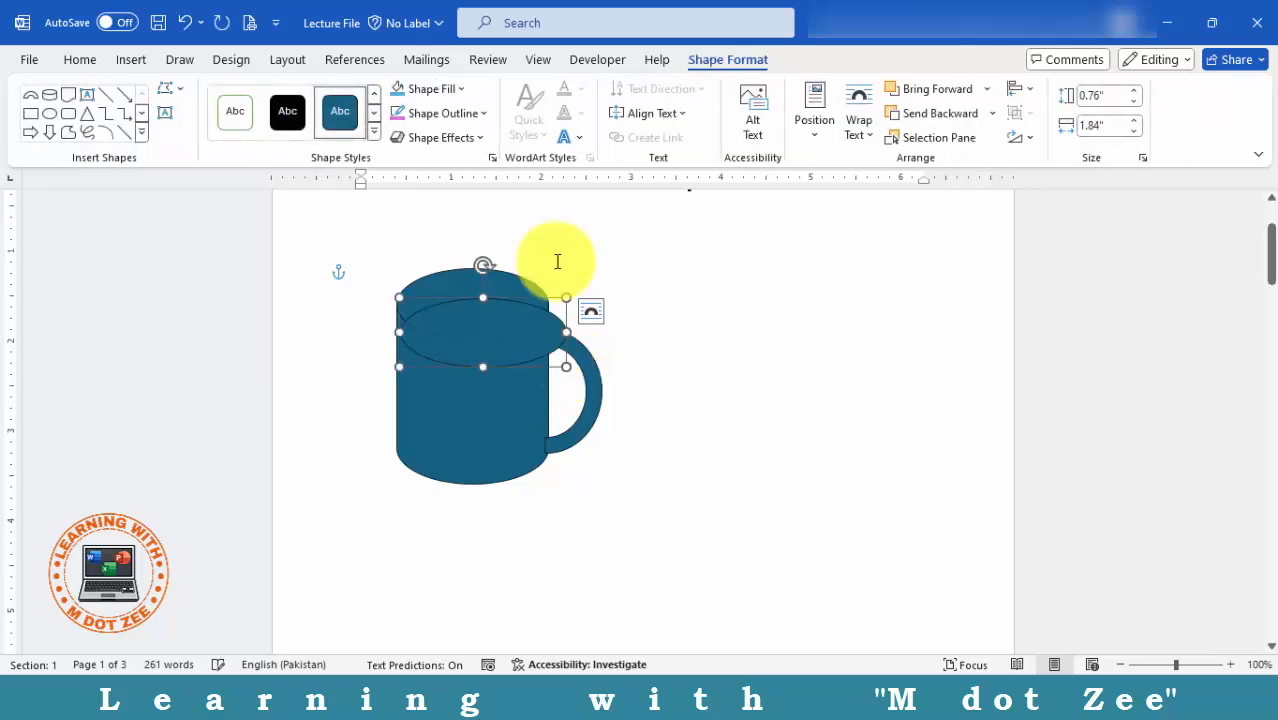
Give the oval a light gray theme fill and a matching light gray outline
click(448, 90)
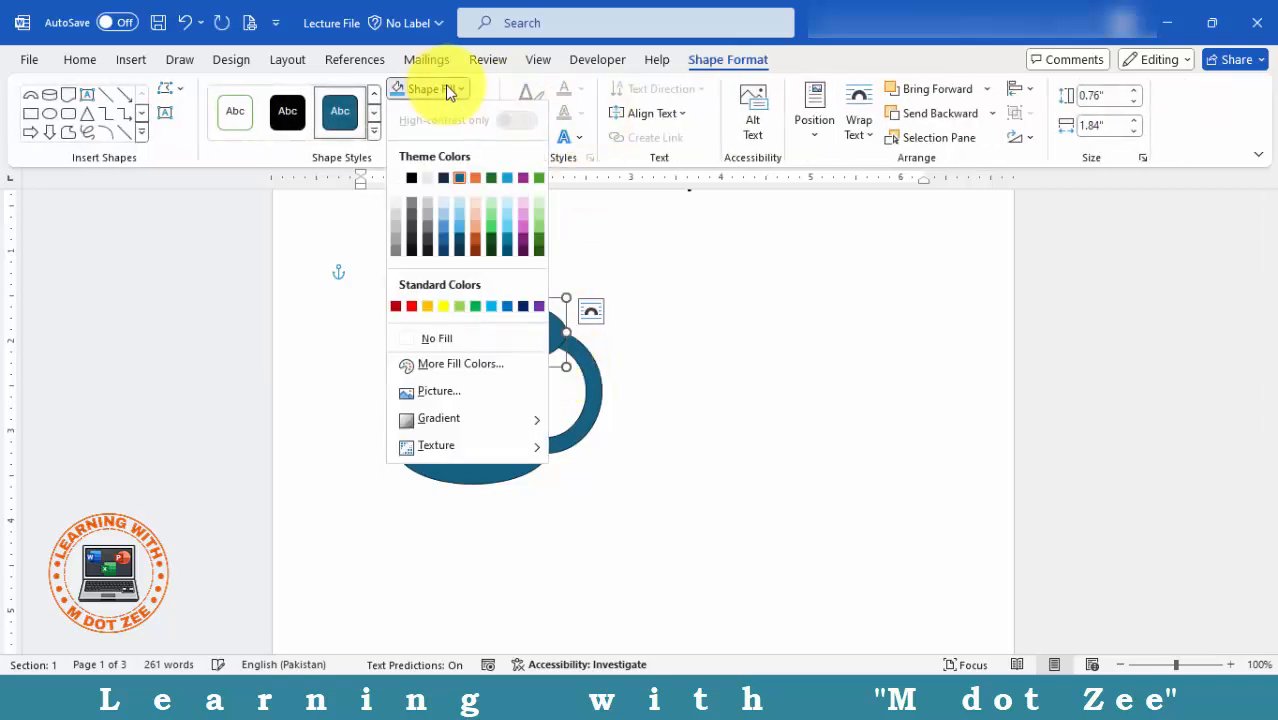
click(428, 179)
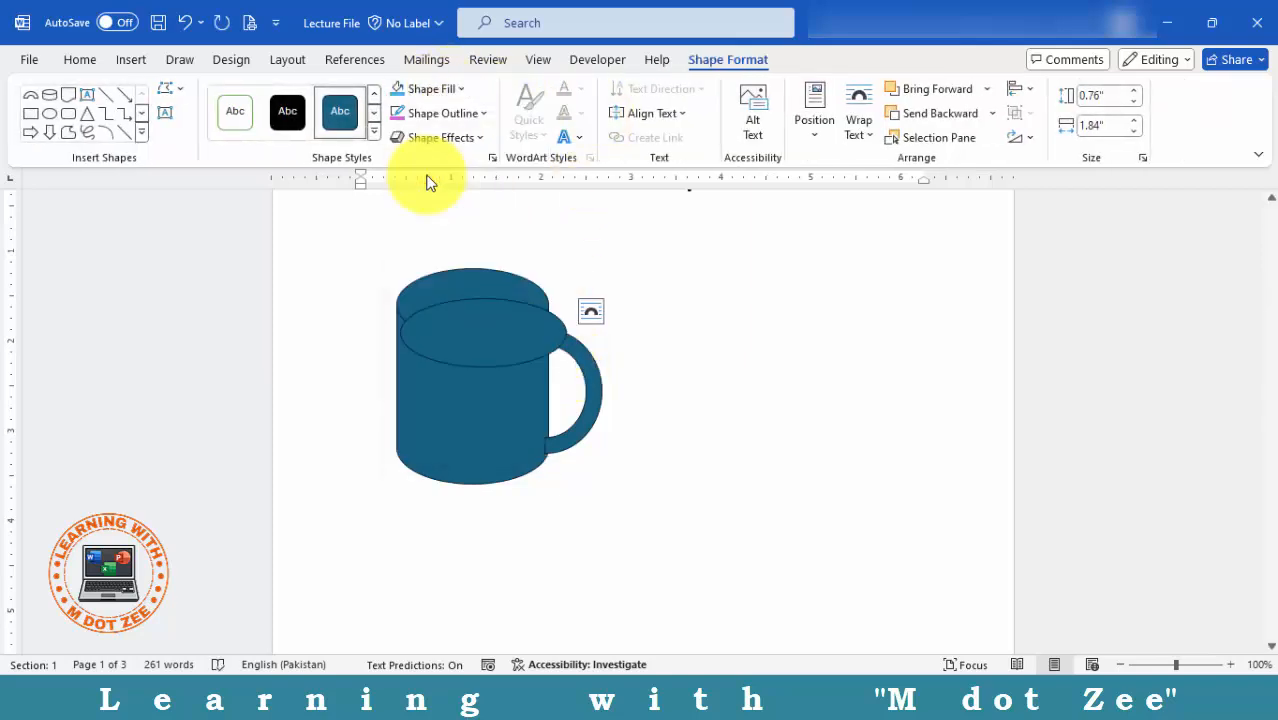
click(440, 113)
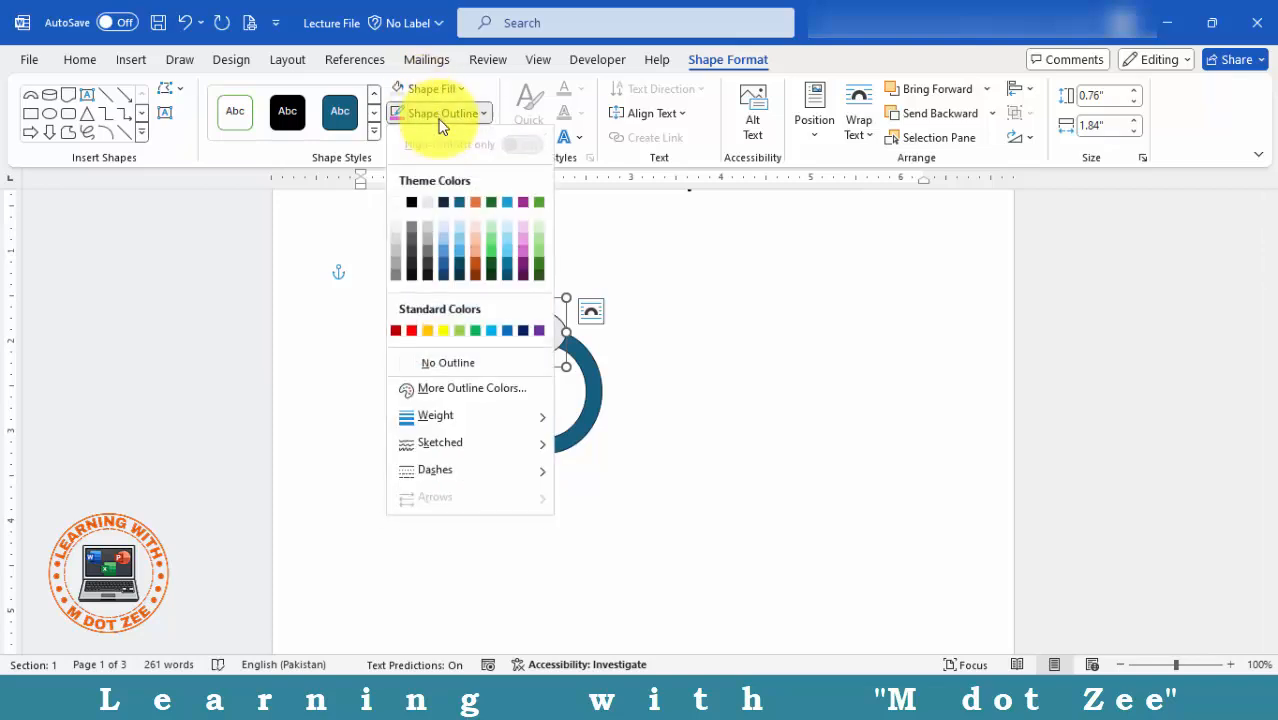
click(430, 208)
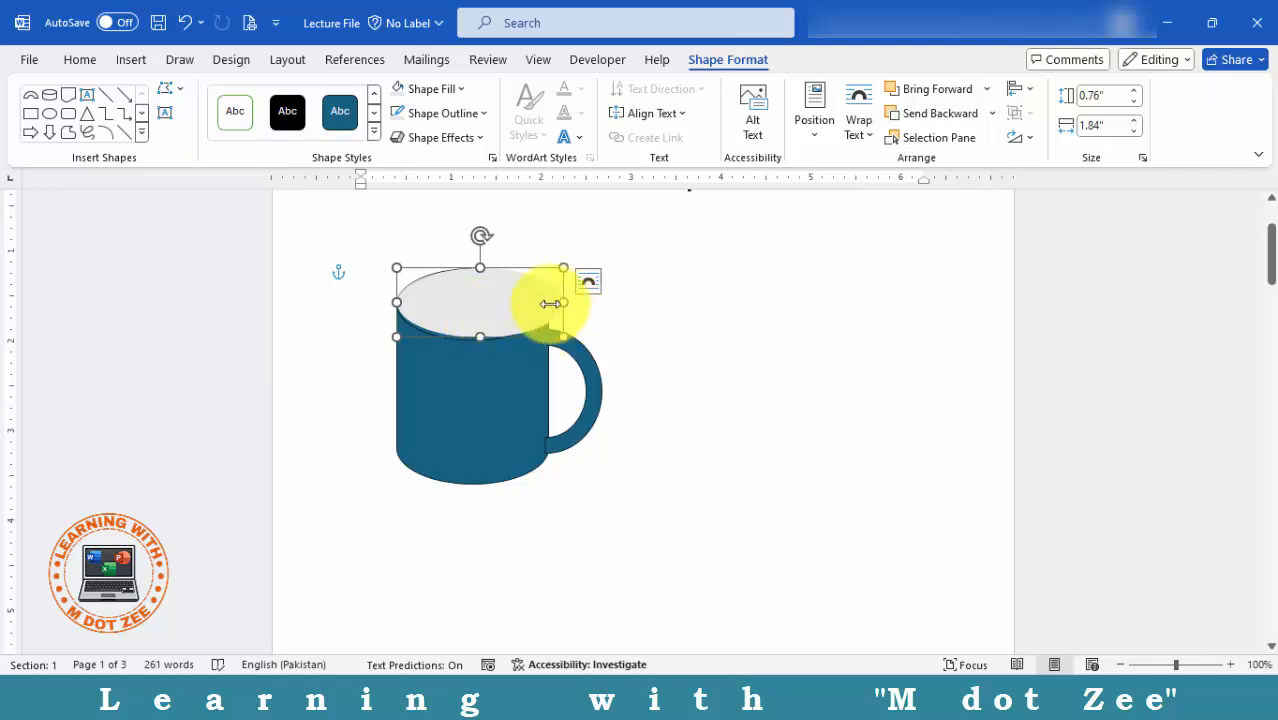
Fit the gray oval inside the mug's rim by resizing it to about 0.77 inches high and 1.6 inches wide
mouse_move(550, 303)
mouse_down()
mouse_move(516, 301)
mouse_move(548, 295)
mouse_up()
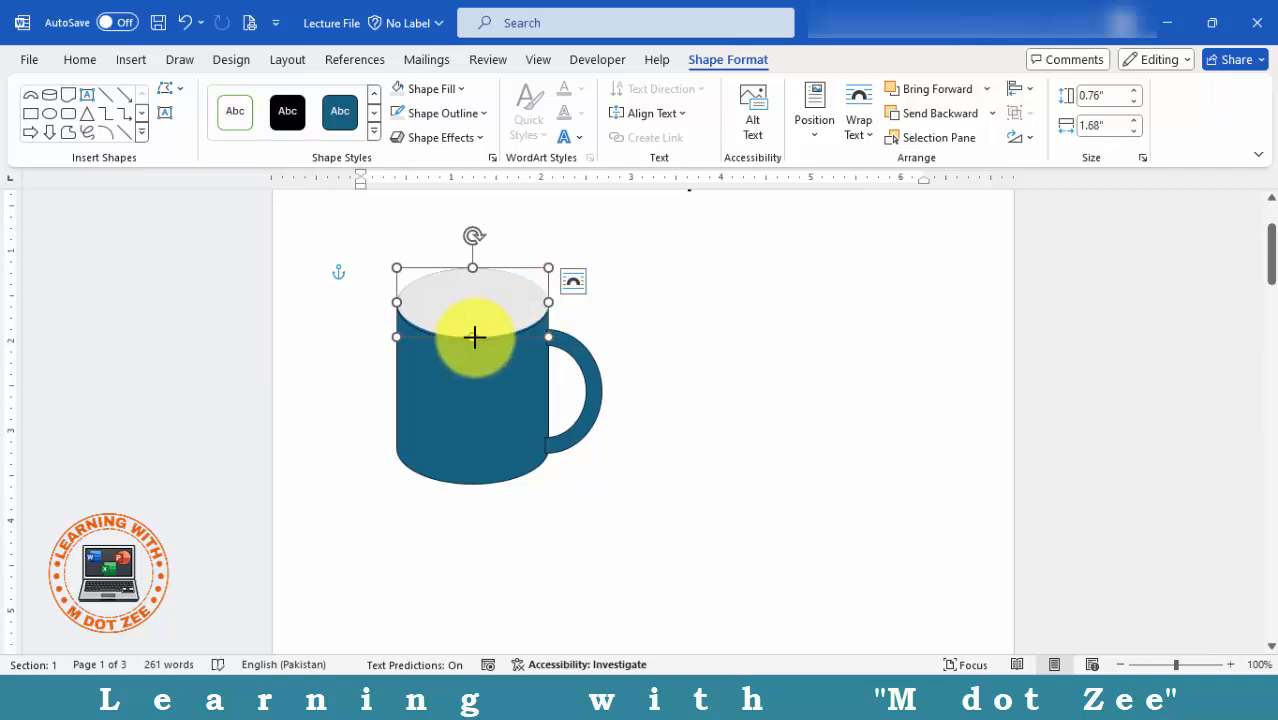
click(713, 308)
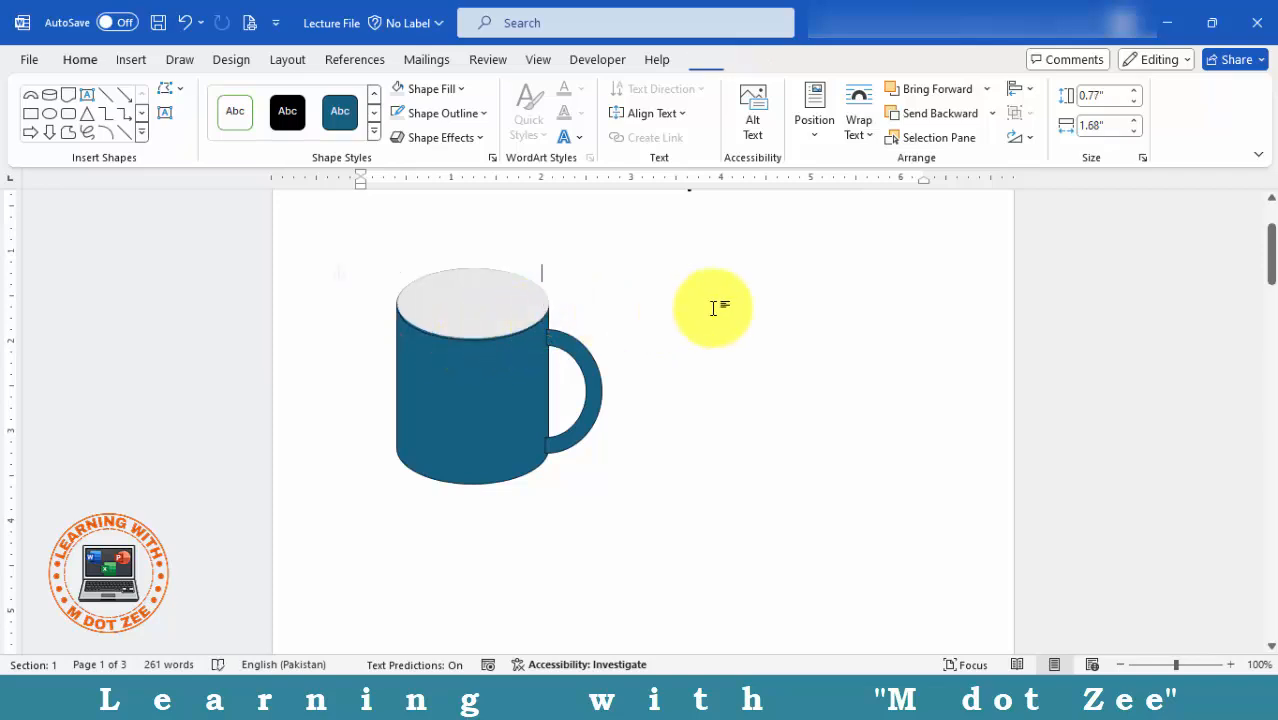
click(461, 299)
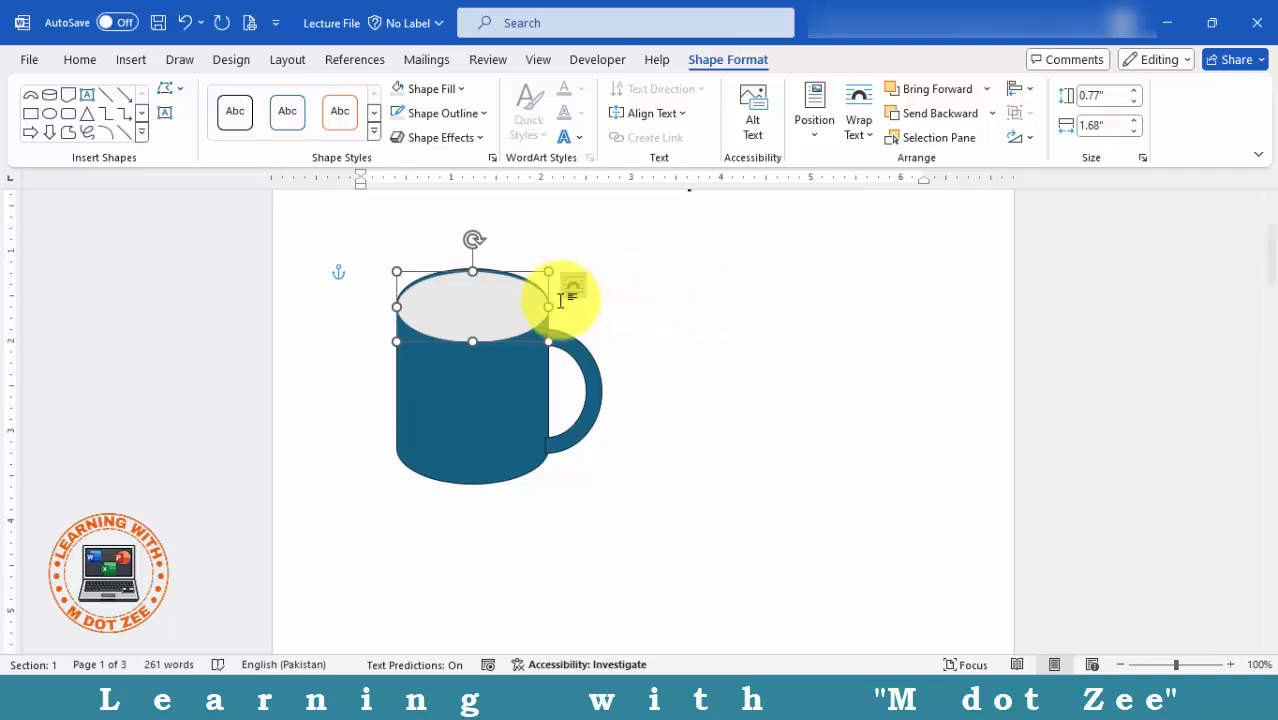
drag(549, 305, 540, 307)
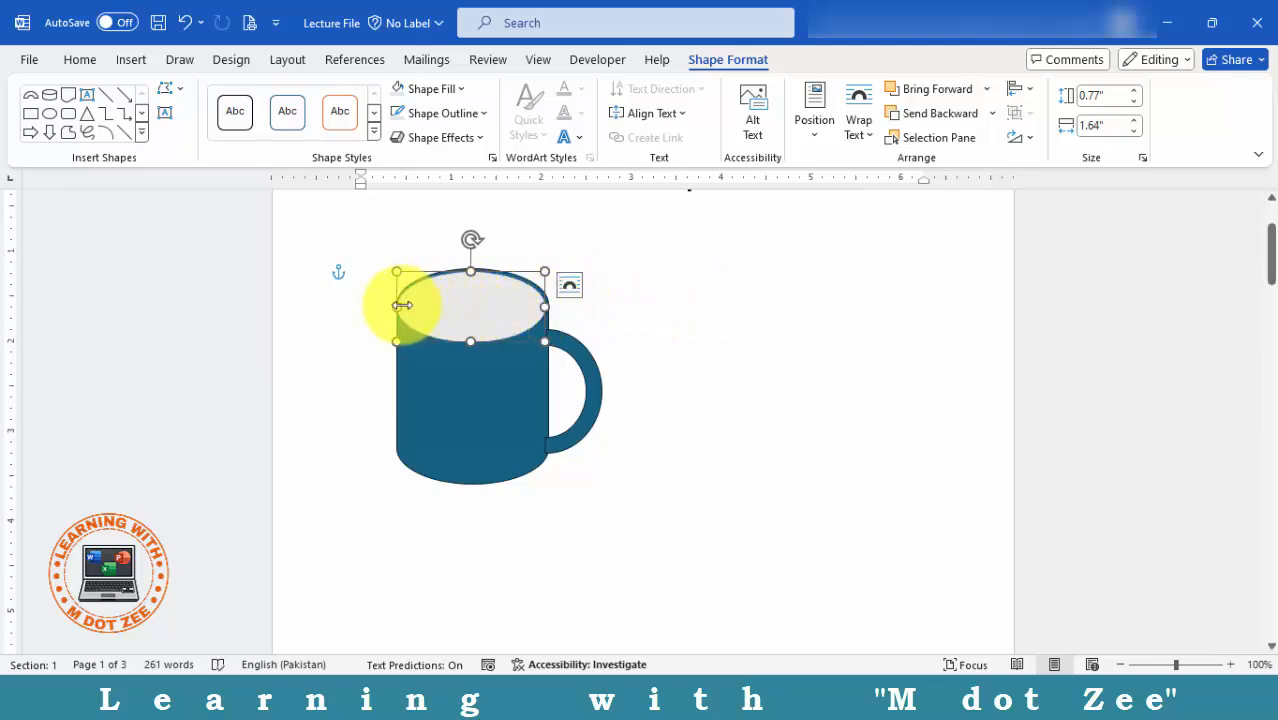
drag(402, 305, 403, 305)
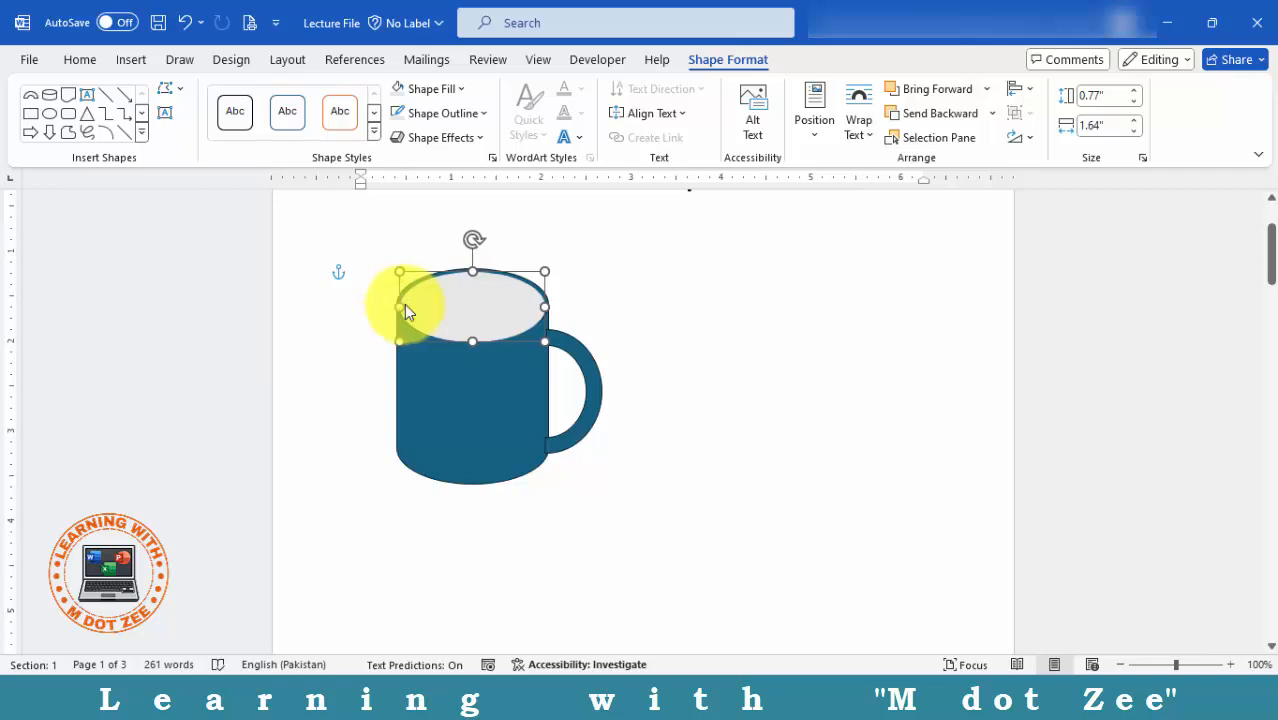
click(719, 321)
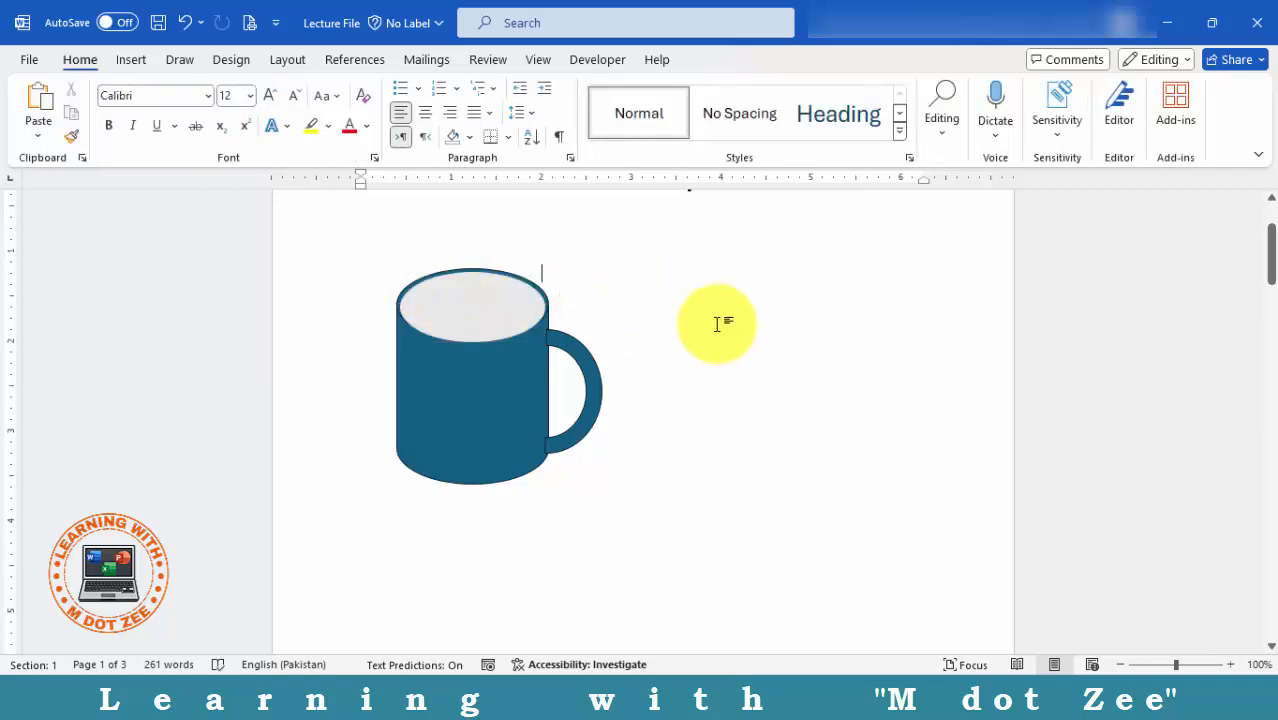
click(476, 299)
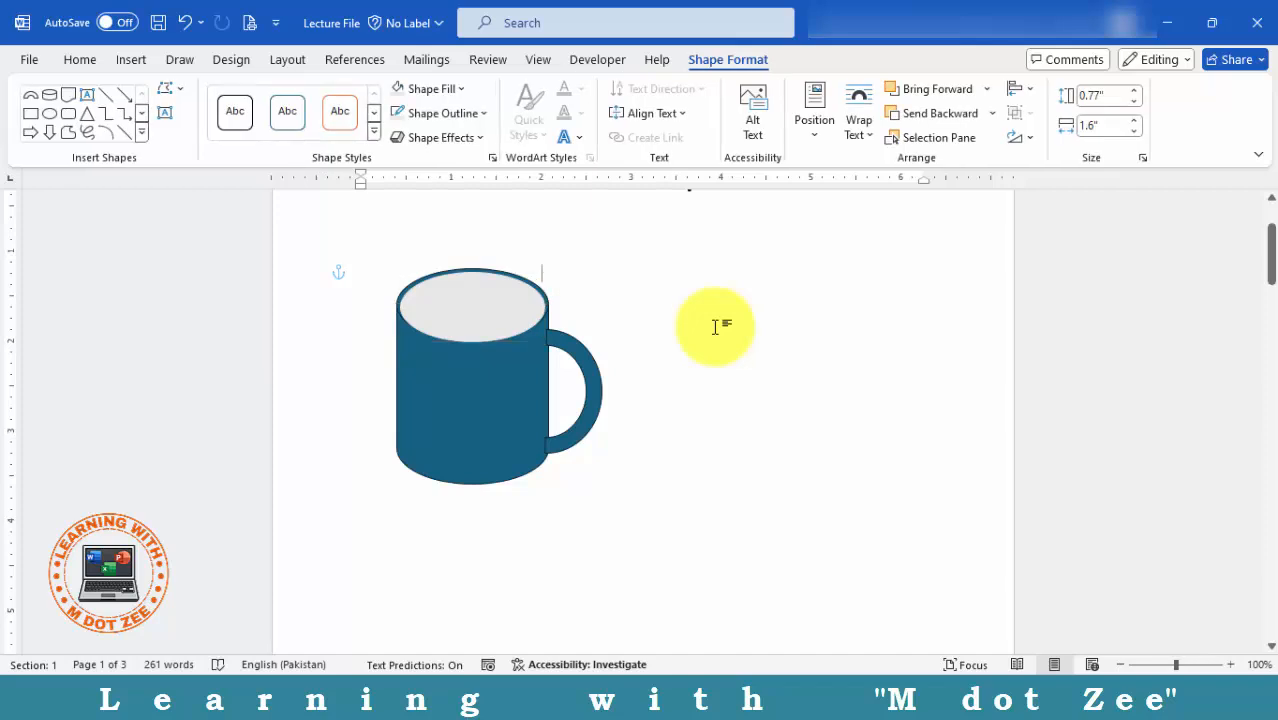
Add the text "Learning with" and "M dot Zee" on two lines inside the cylinder
click(475, 404)
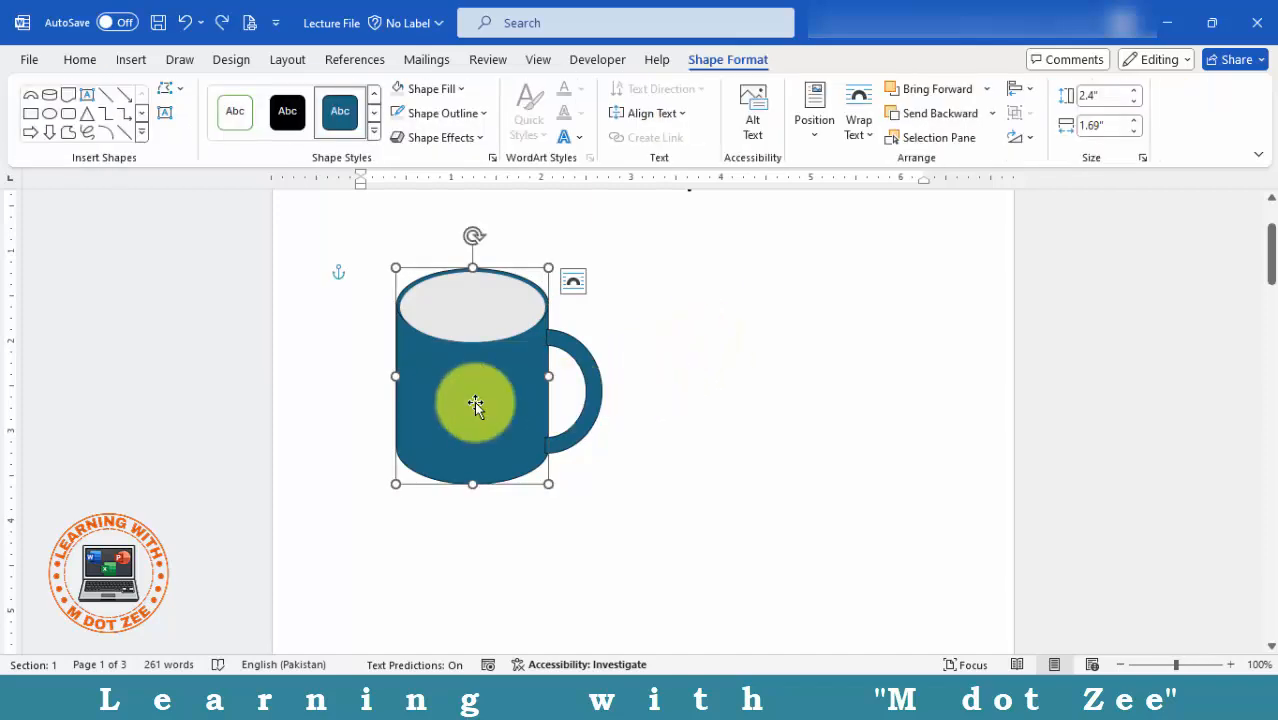
text(Learning)
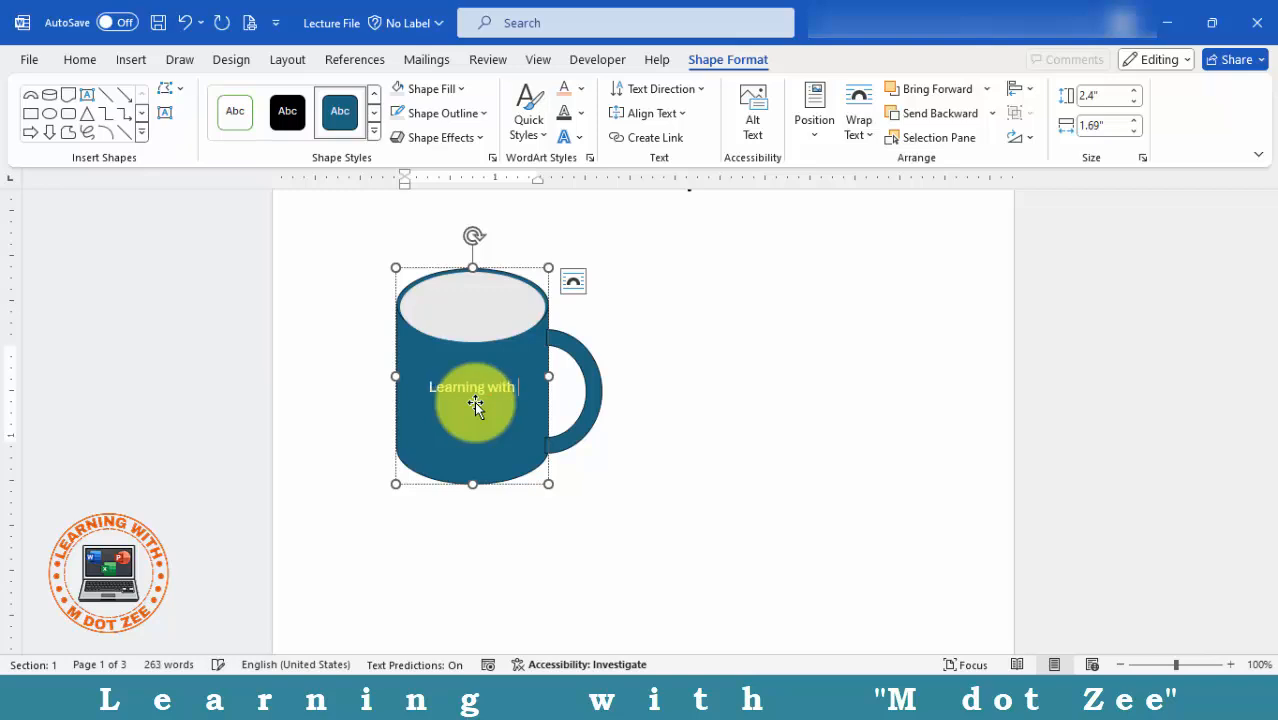
text(with M dot Zee)
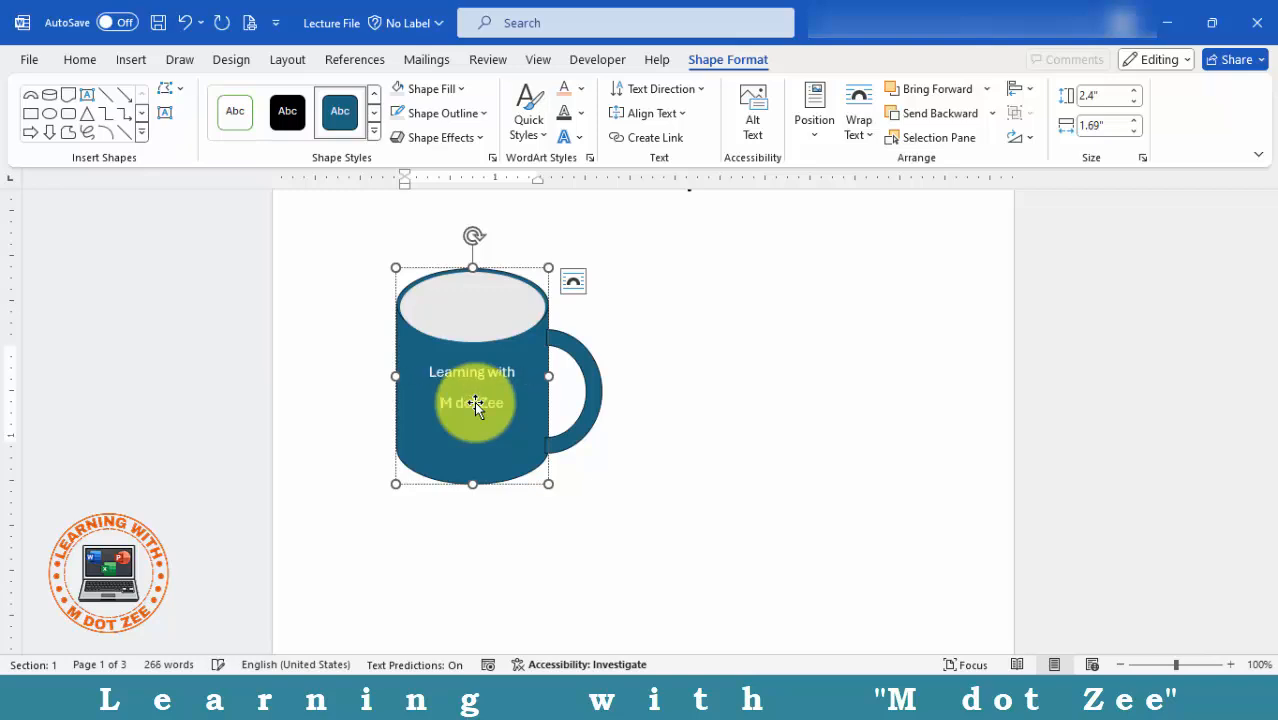
Apply single line spacing to all the text on the mug
click(475, 405)
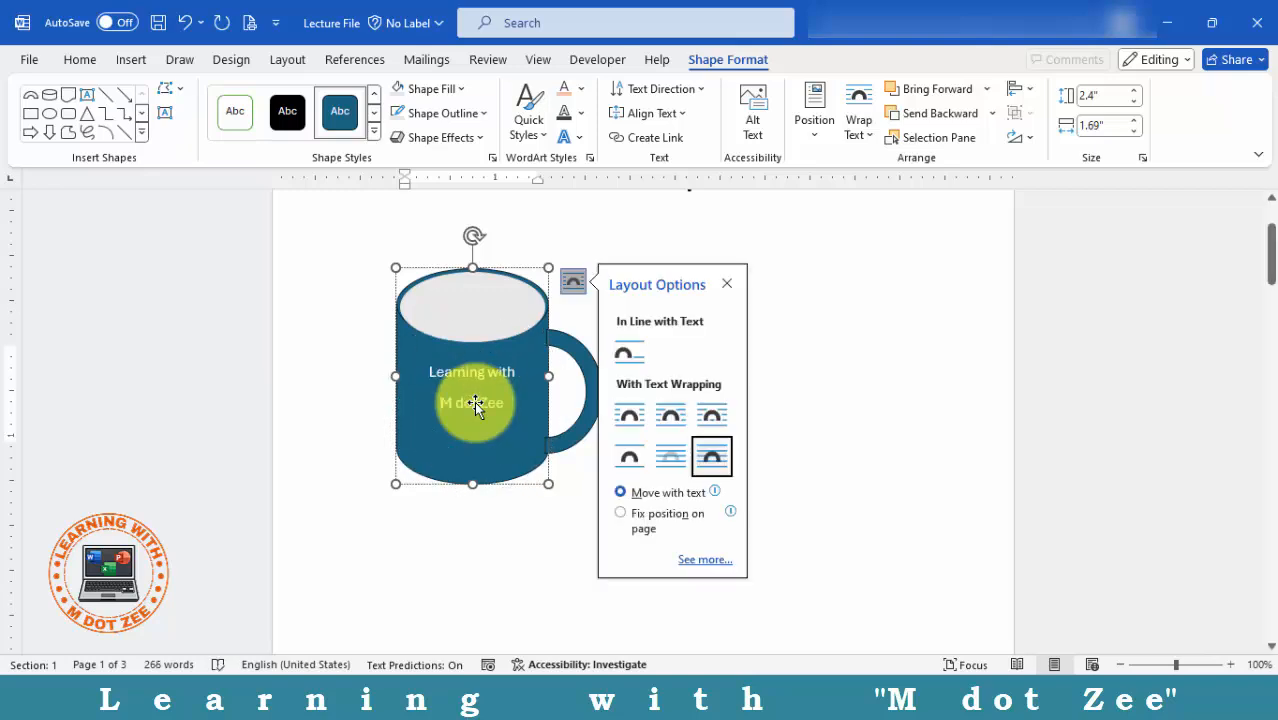
key(Escape)
key(ctrl+a)
key(ctrl+1)
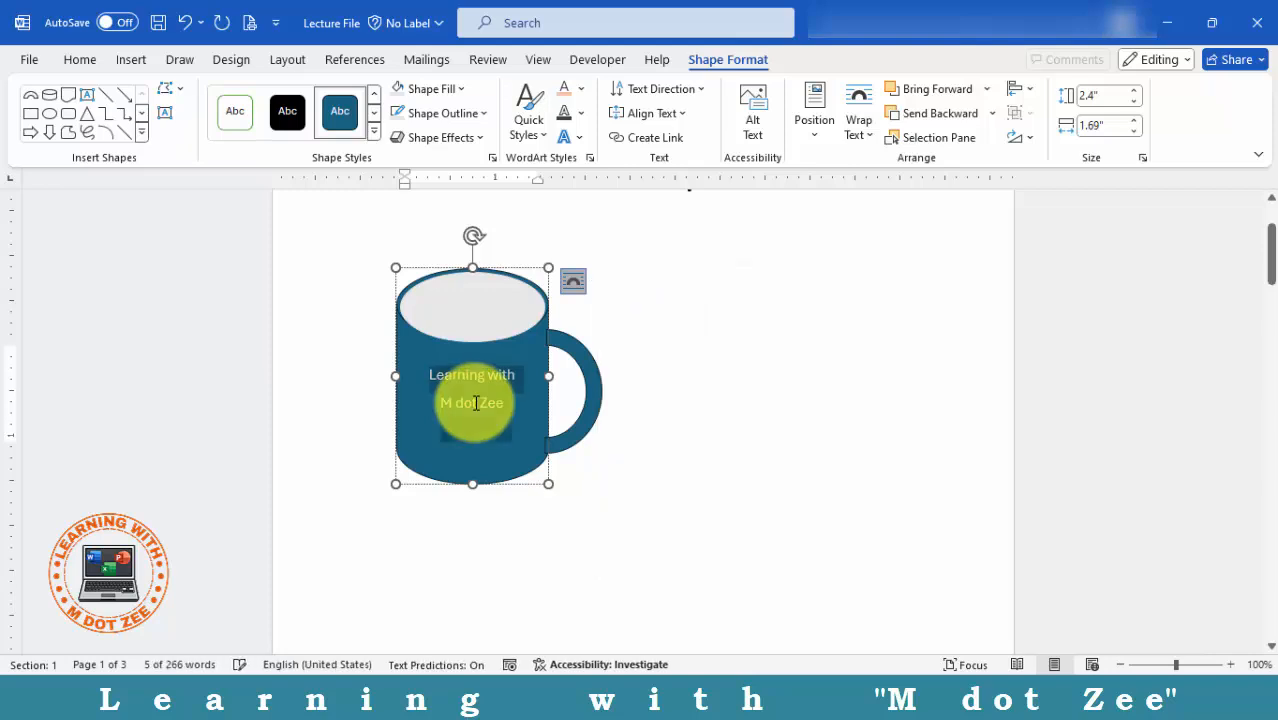
click(600, 485)
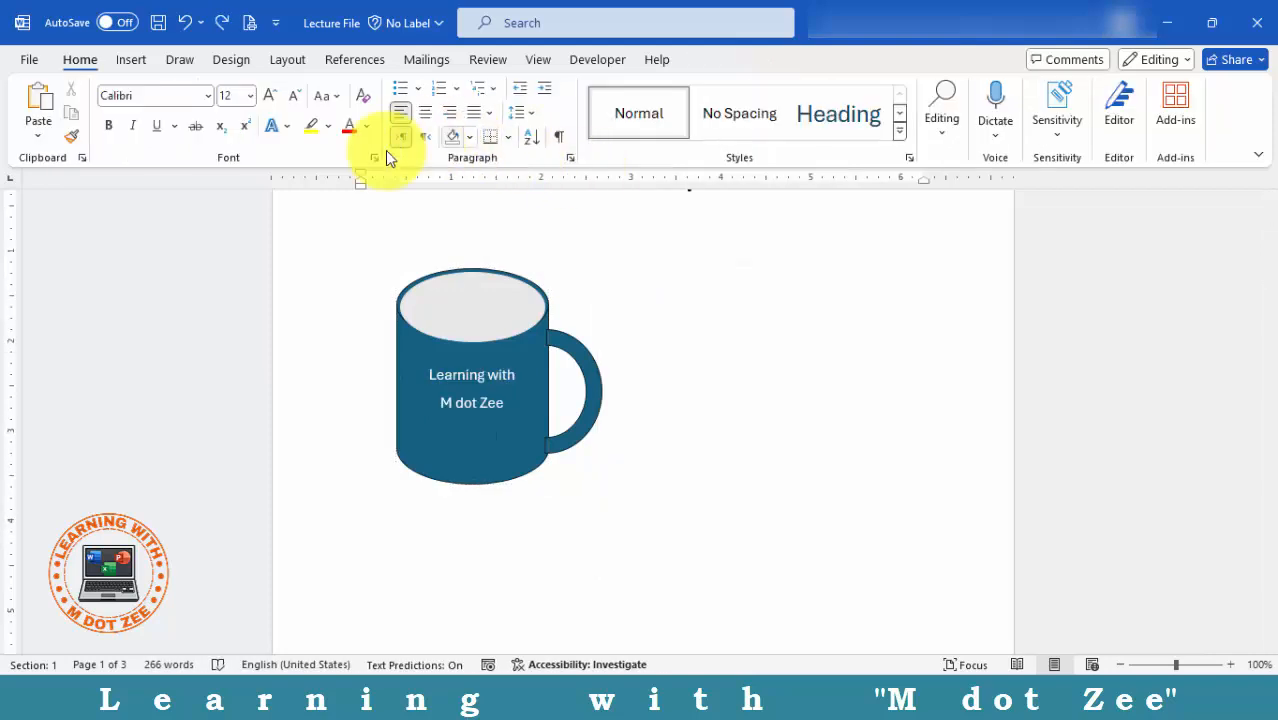
Draw a rectangle about 1.68 inches high and 3.76 inches wide to the lower right of the mug and fill it white
click(131, 60)
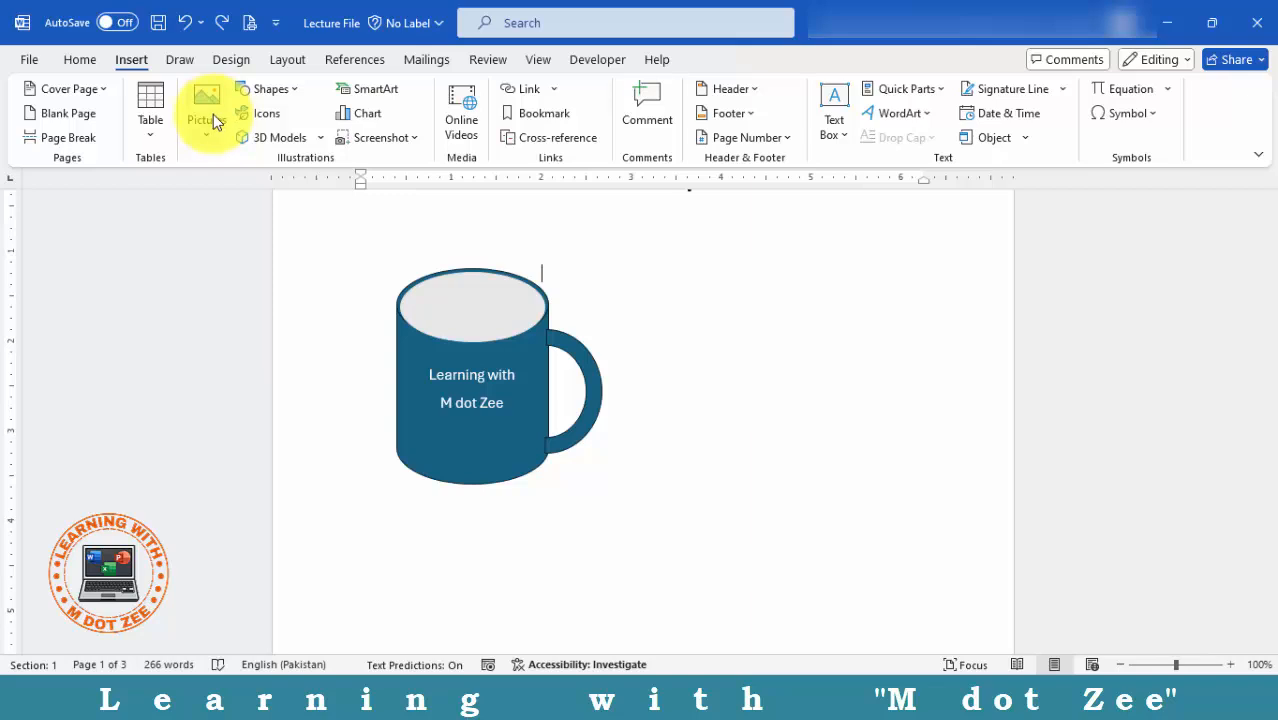
click(285, 92)
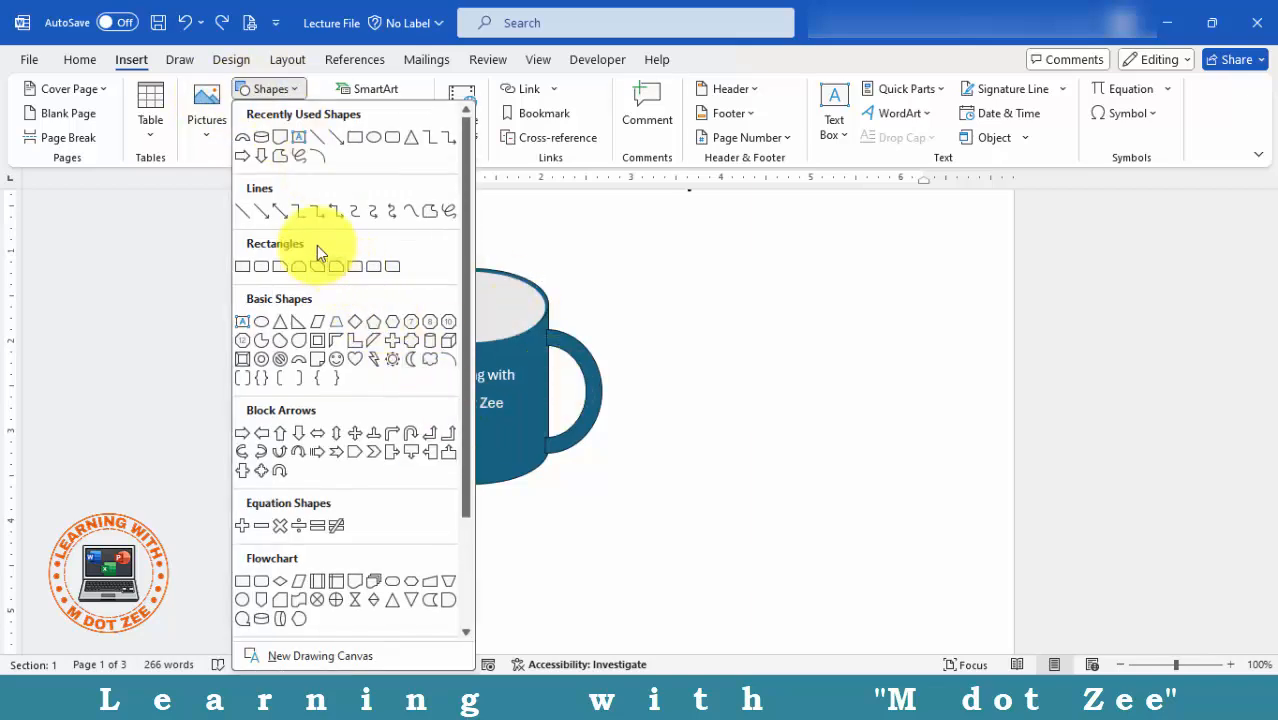
click(251, 266)
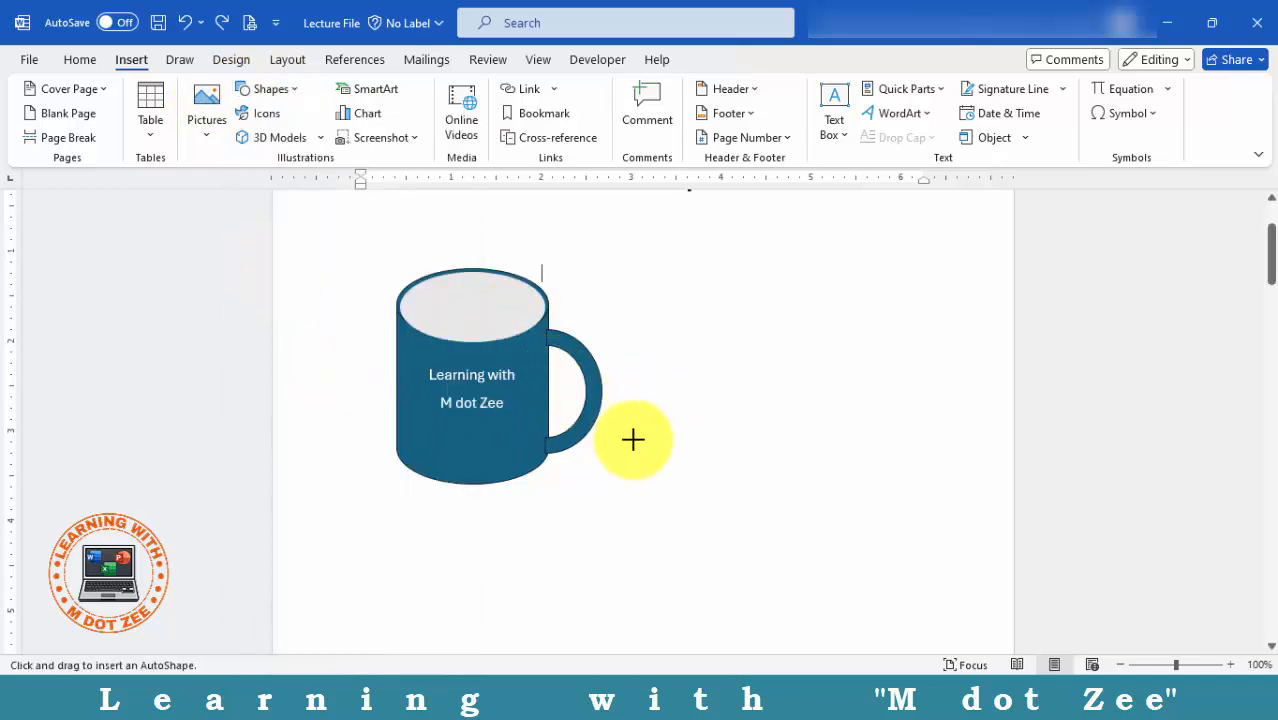
drag(630, 427, 969, 577)
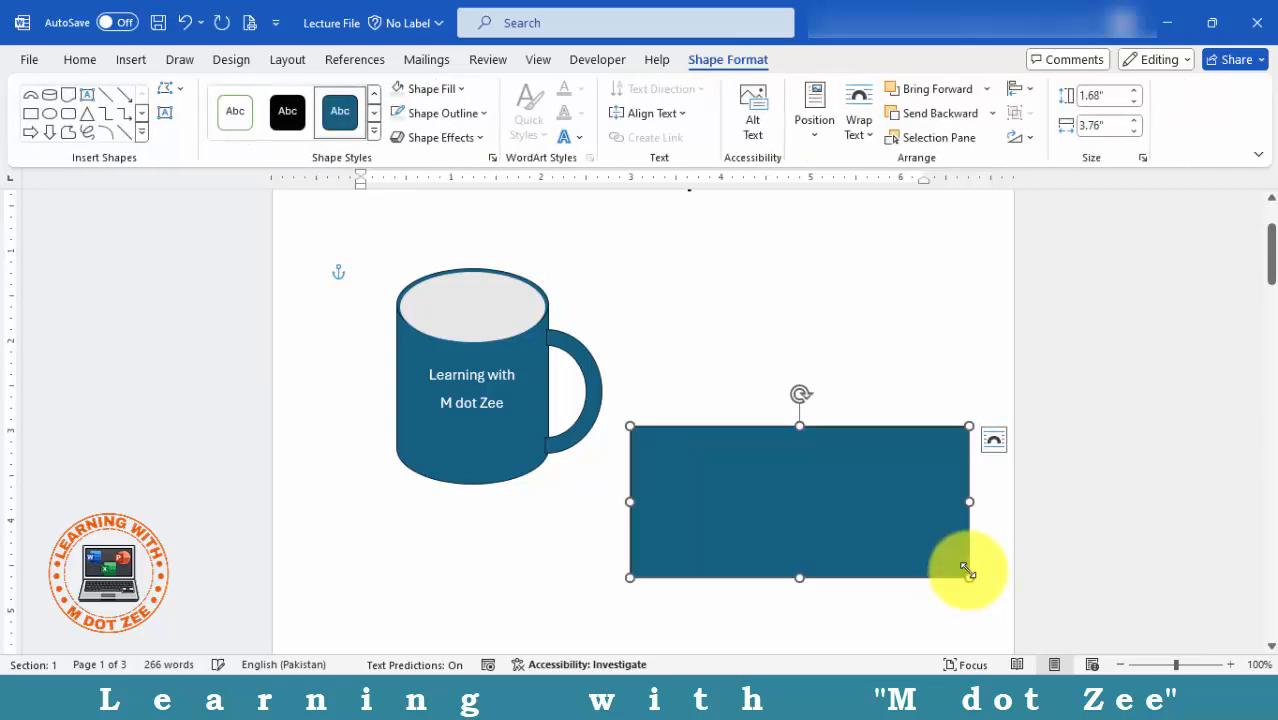
click(455, 94)
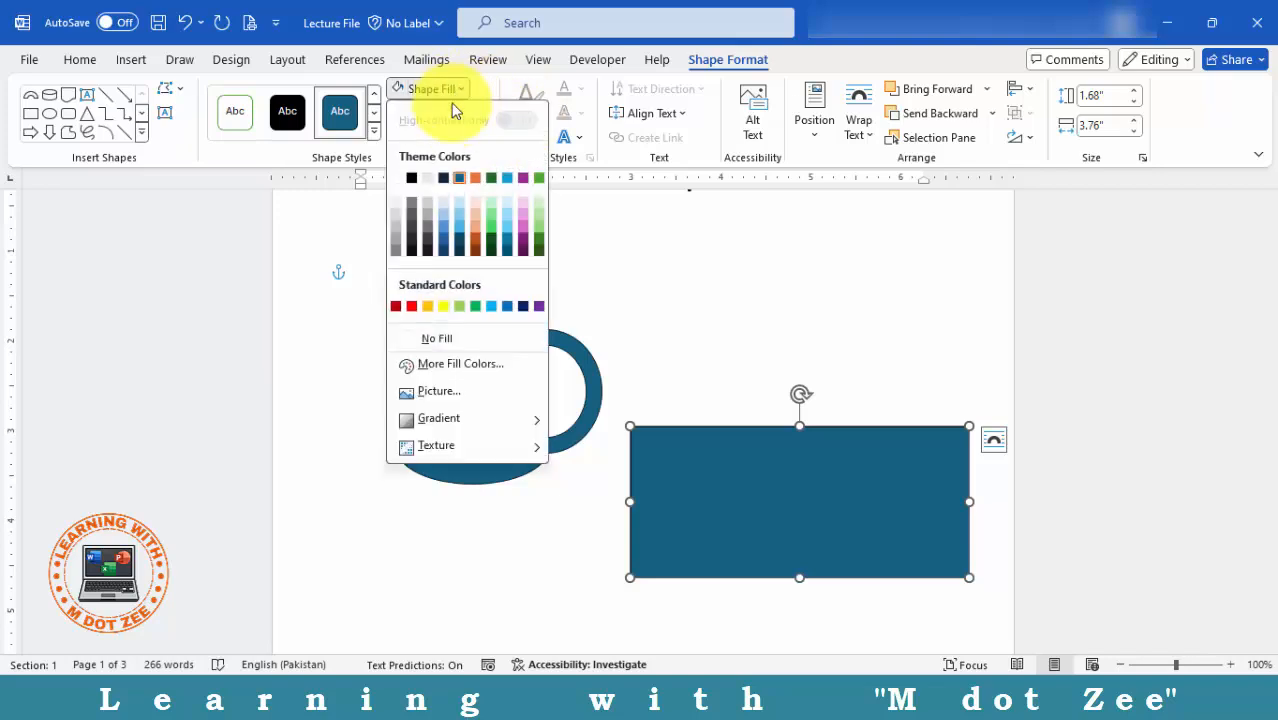
click(398, 176)
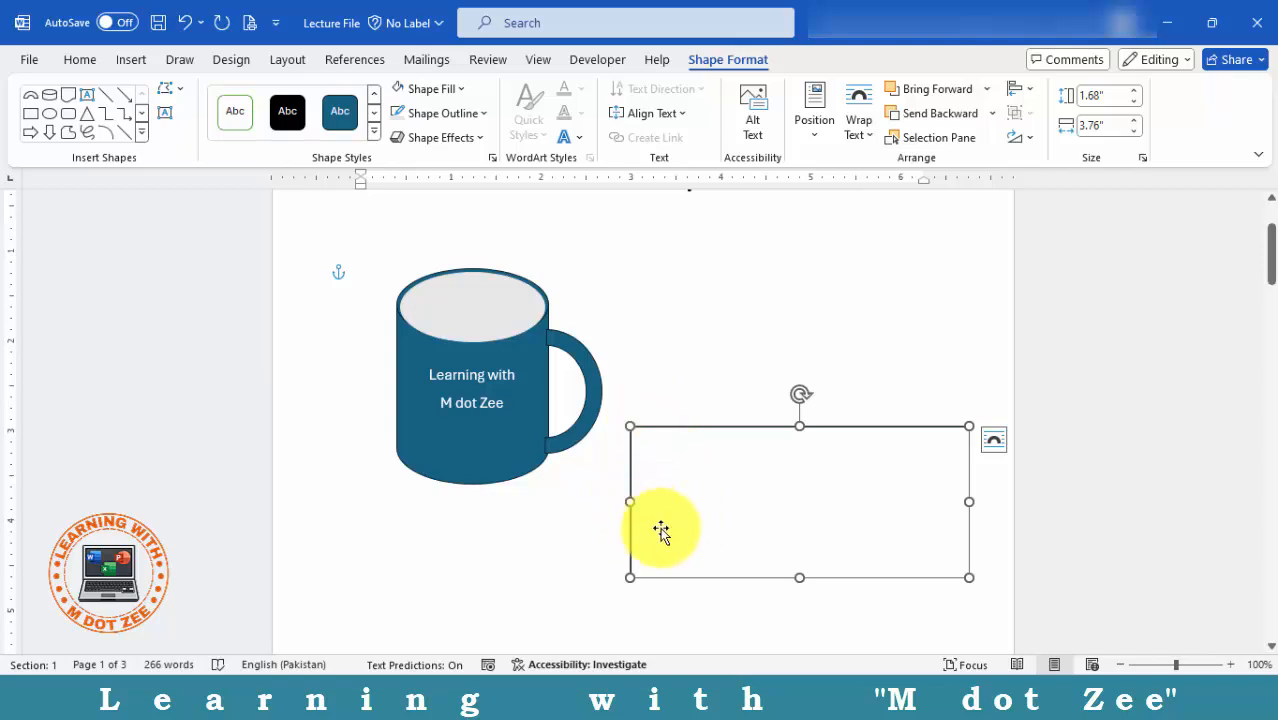
Duplicate the white rectangle over the original and narrow the copy from its left side to about 2.69 inches
drag(668, 535, 699, 534)
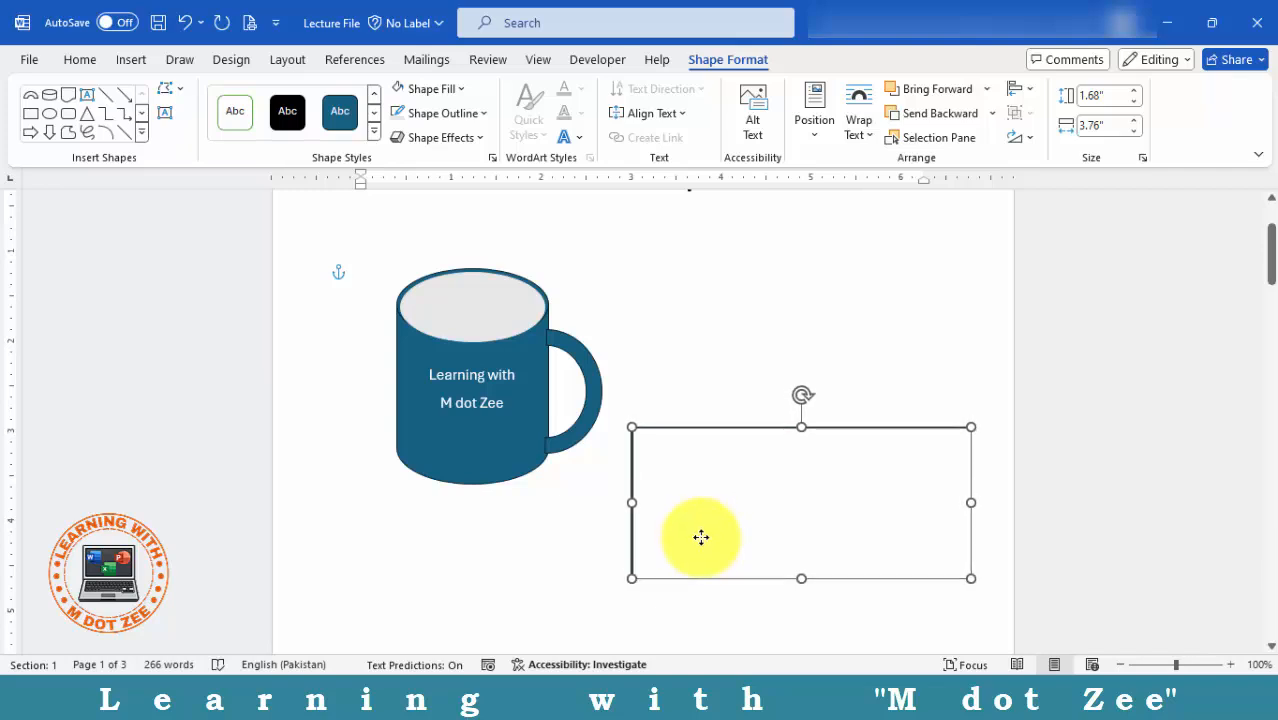
drag(633, 497, 729, 478)
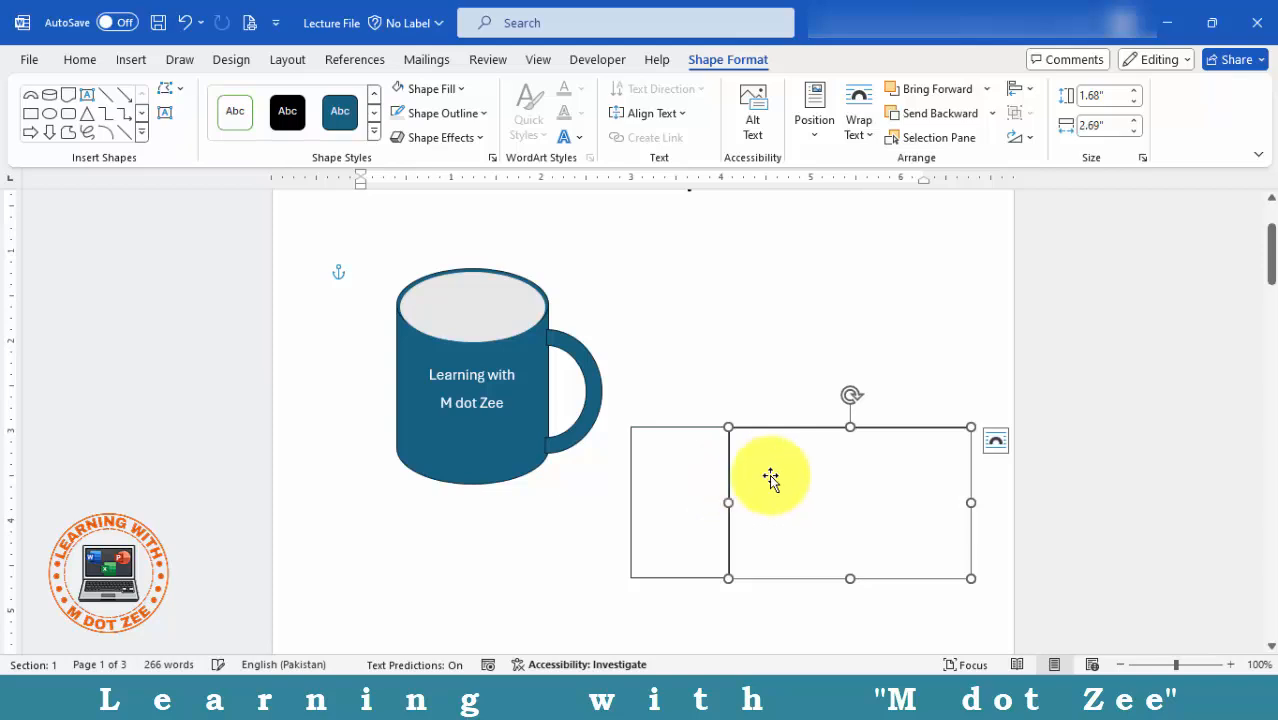
Fill the narrower rectangle dark green and extend its left edge so it is about 2.75 inches wide
click(457, 100)
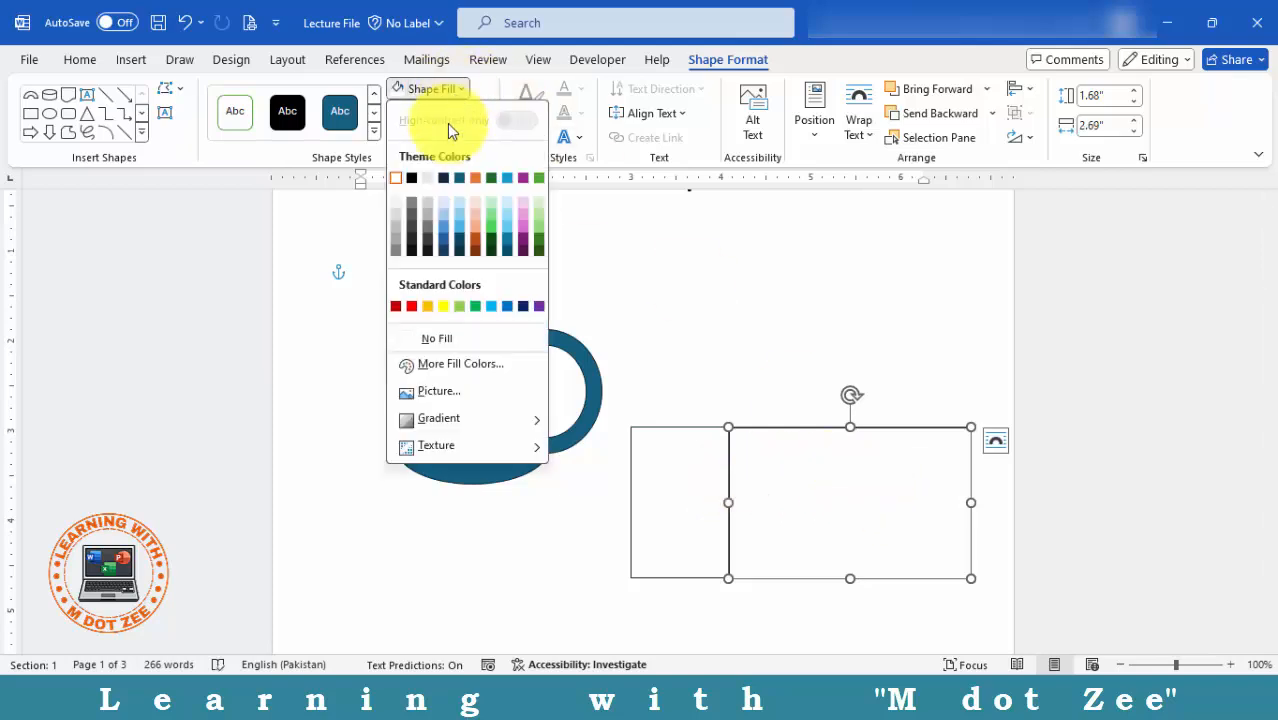
click(543, 245)
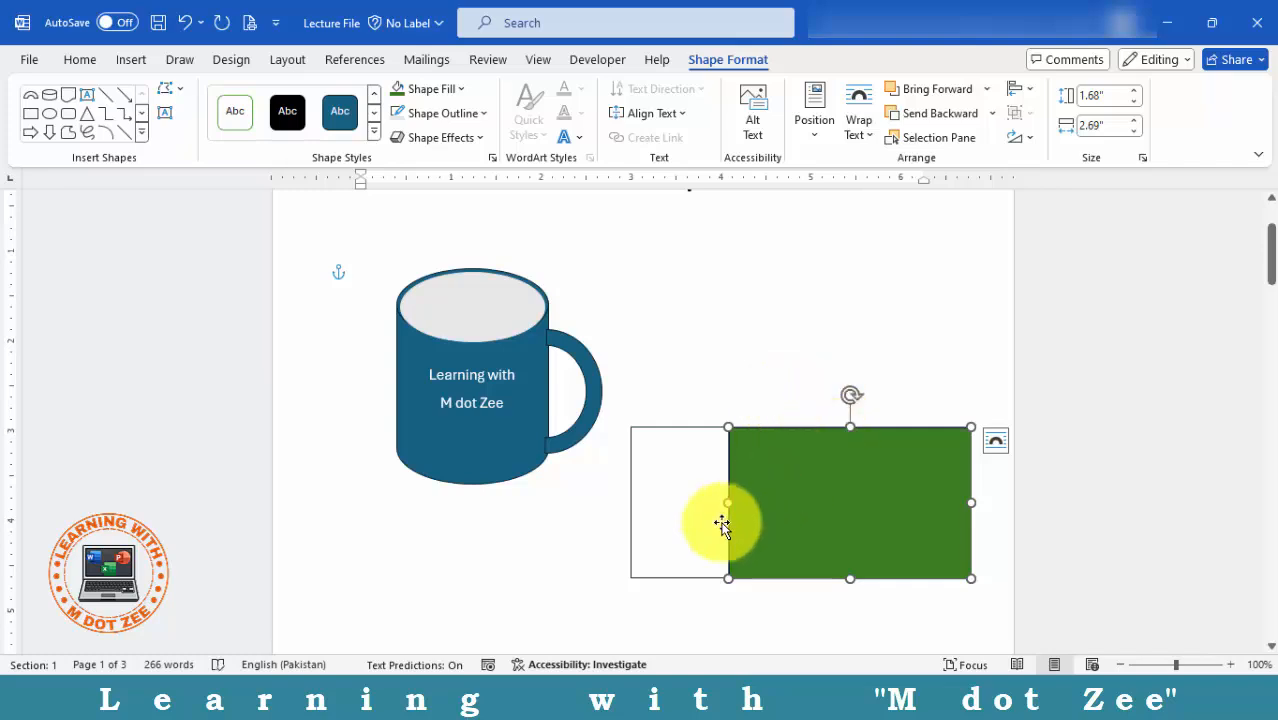
drag(724, 506, 722, 503)
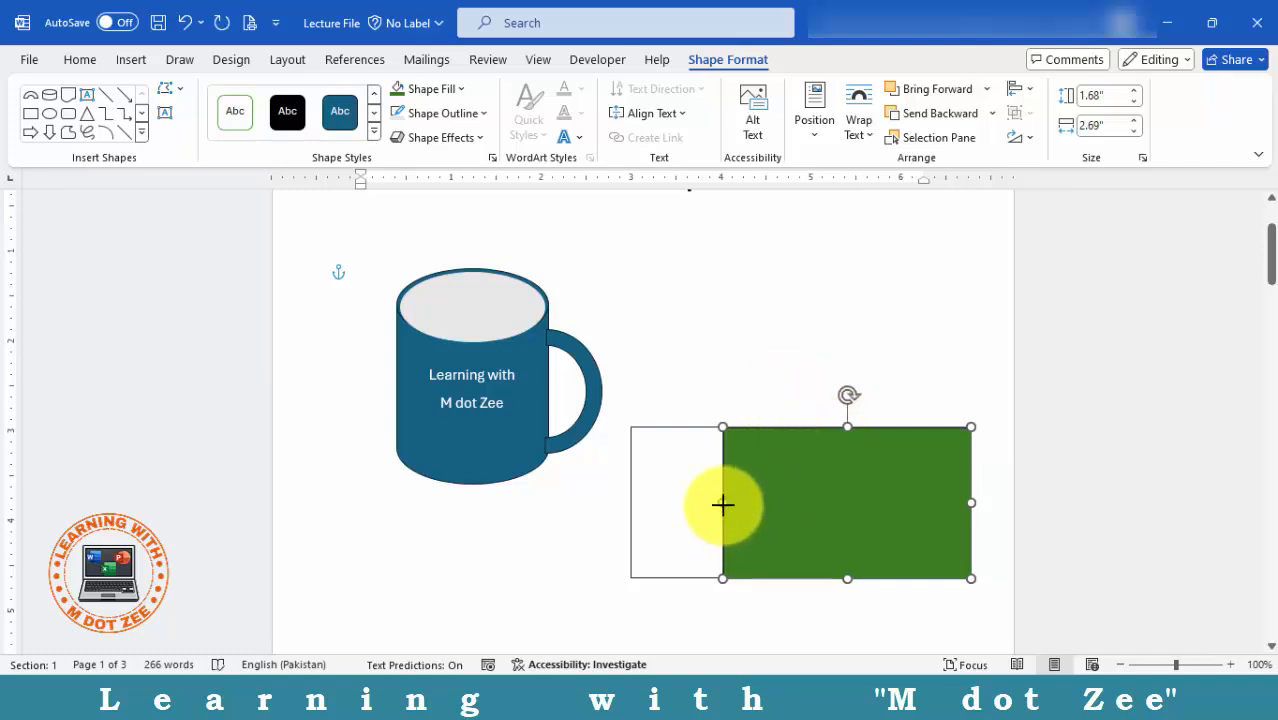
click(787, 371)
click(801, 490)
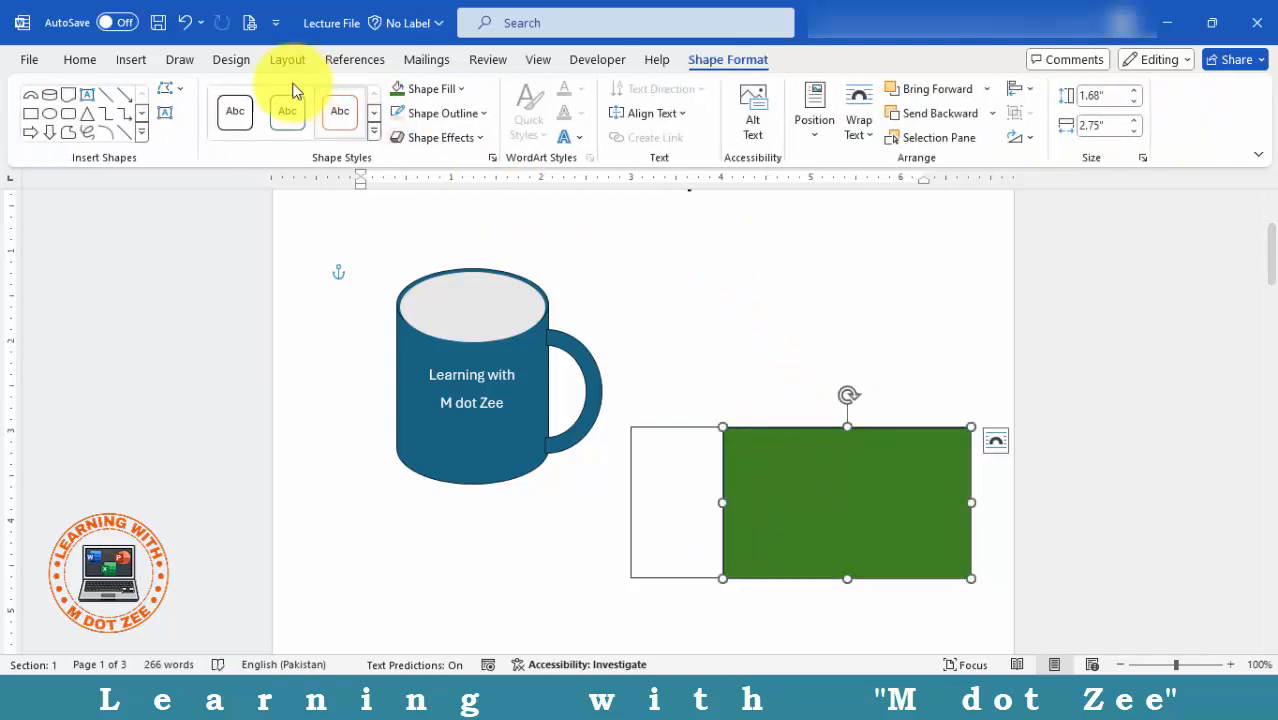
Draw a moon shape on the green rectangle and reduce it to about 0.98 inches high and 0.68 inches wide
click(131, 62)
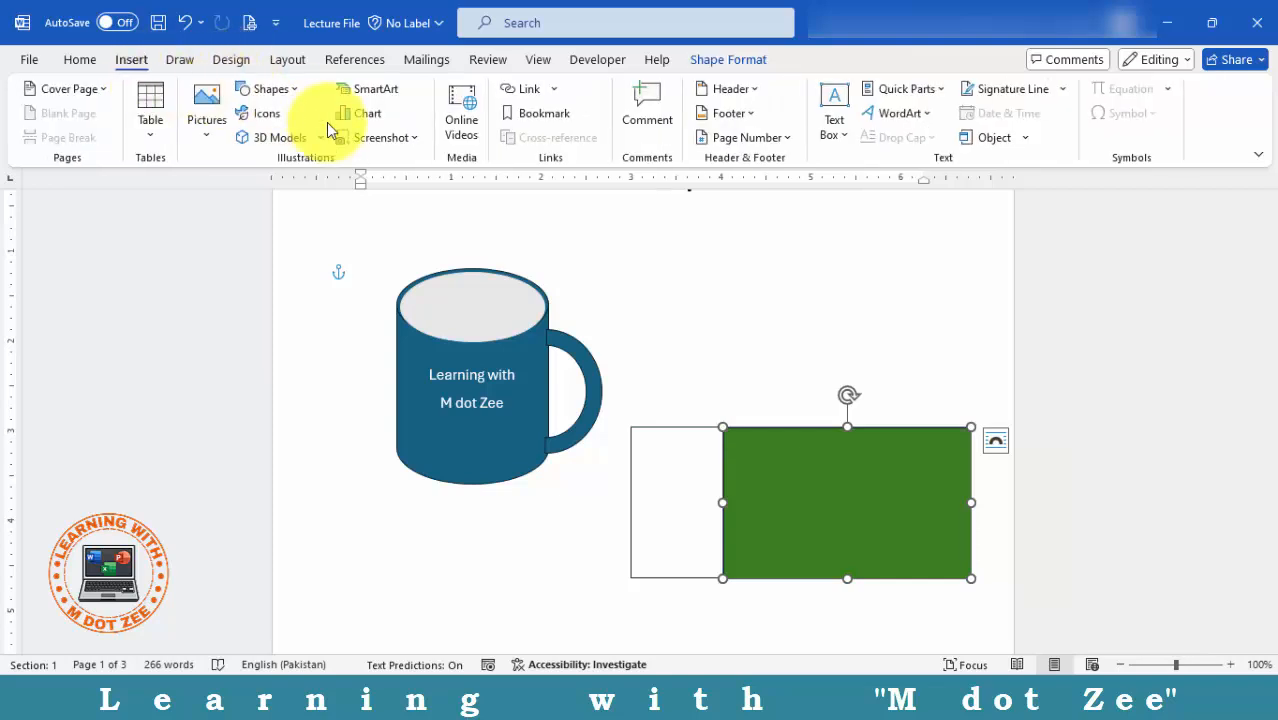
click(295, 95)
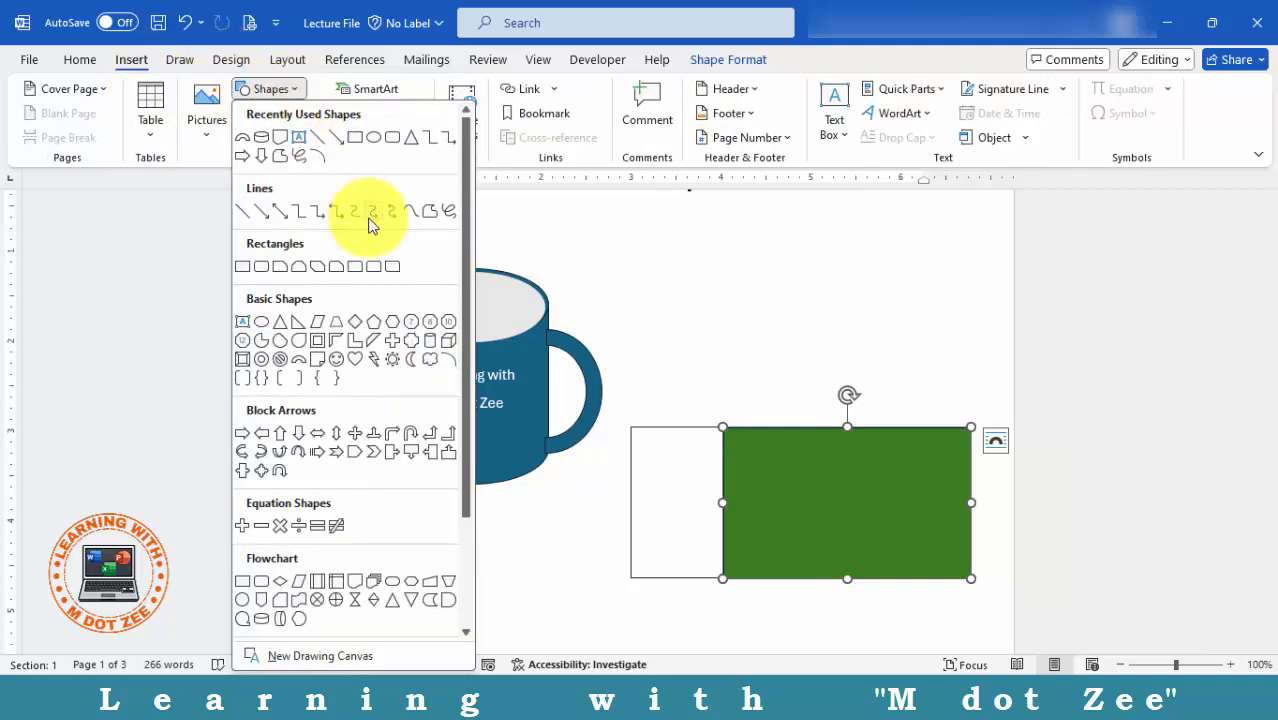
click(411, 358)
drag(787, 460, 801, 525)
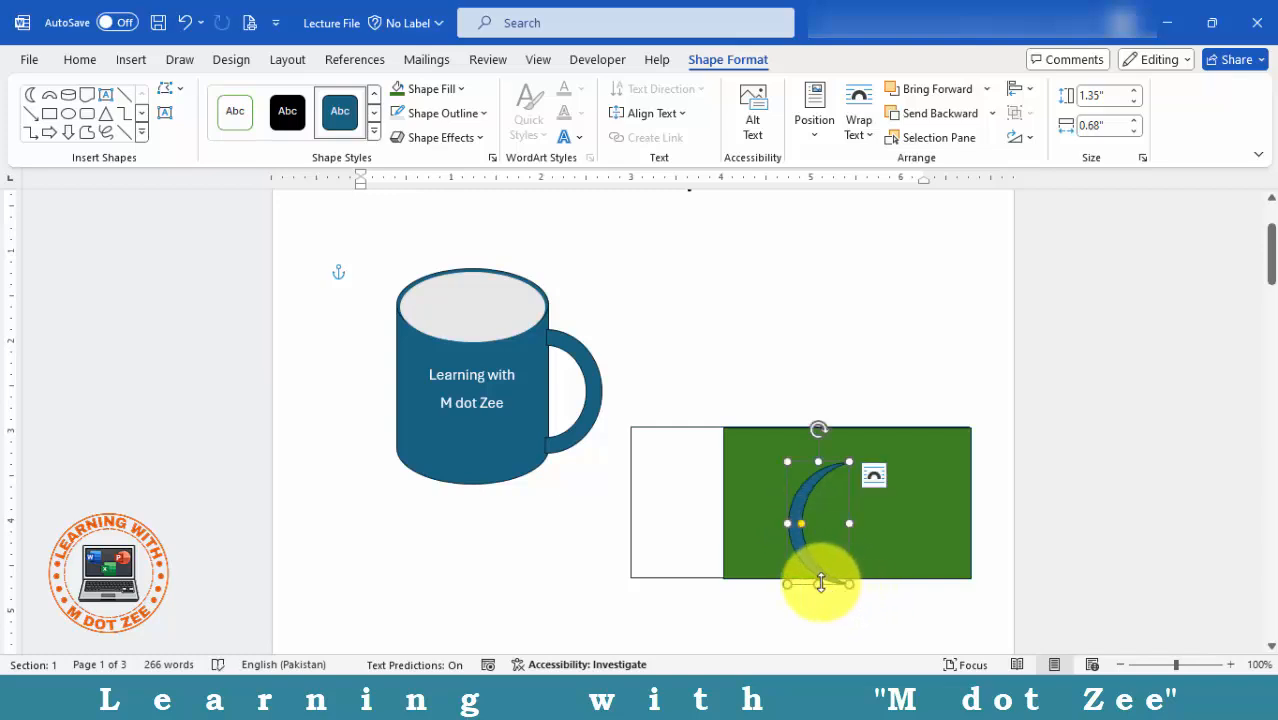
drag(819, 582, 819, 550)
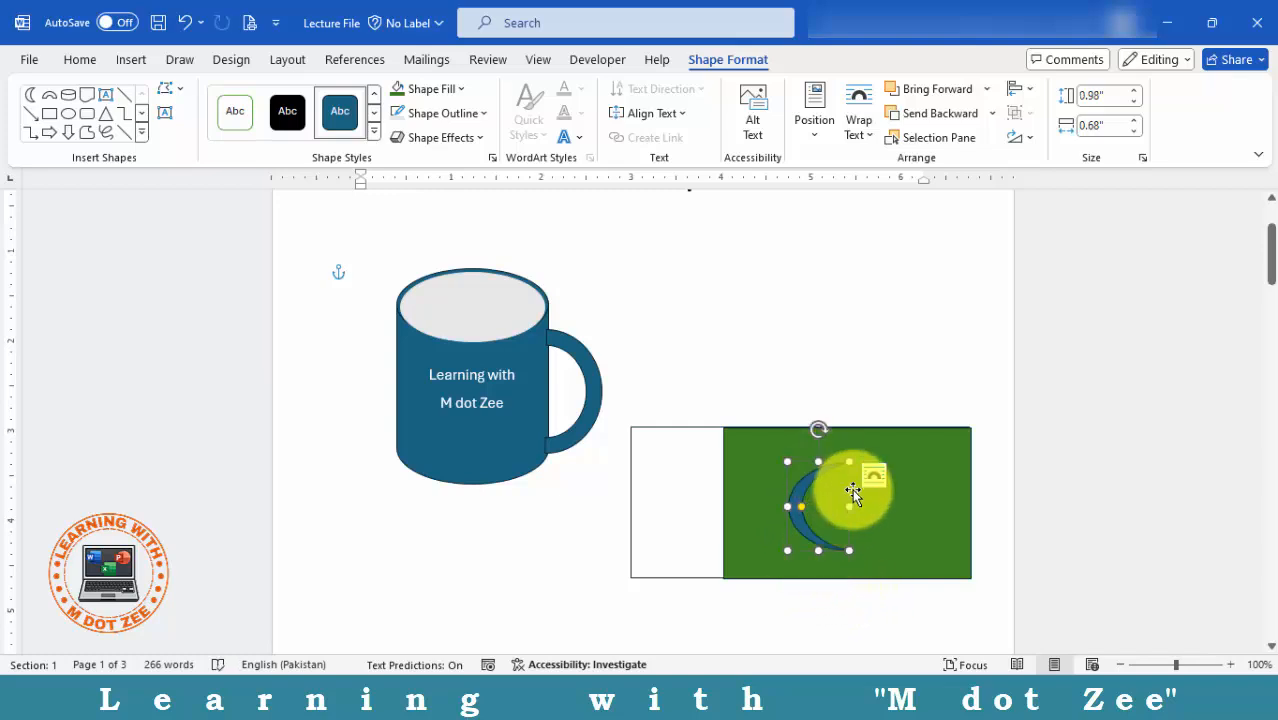
Tilt the moon counterclockwise, resize it to about 0.86 by 0.46 inches and place it near the green rectangle's centre
drag(849, 462, 789, 460)
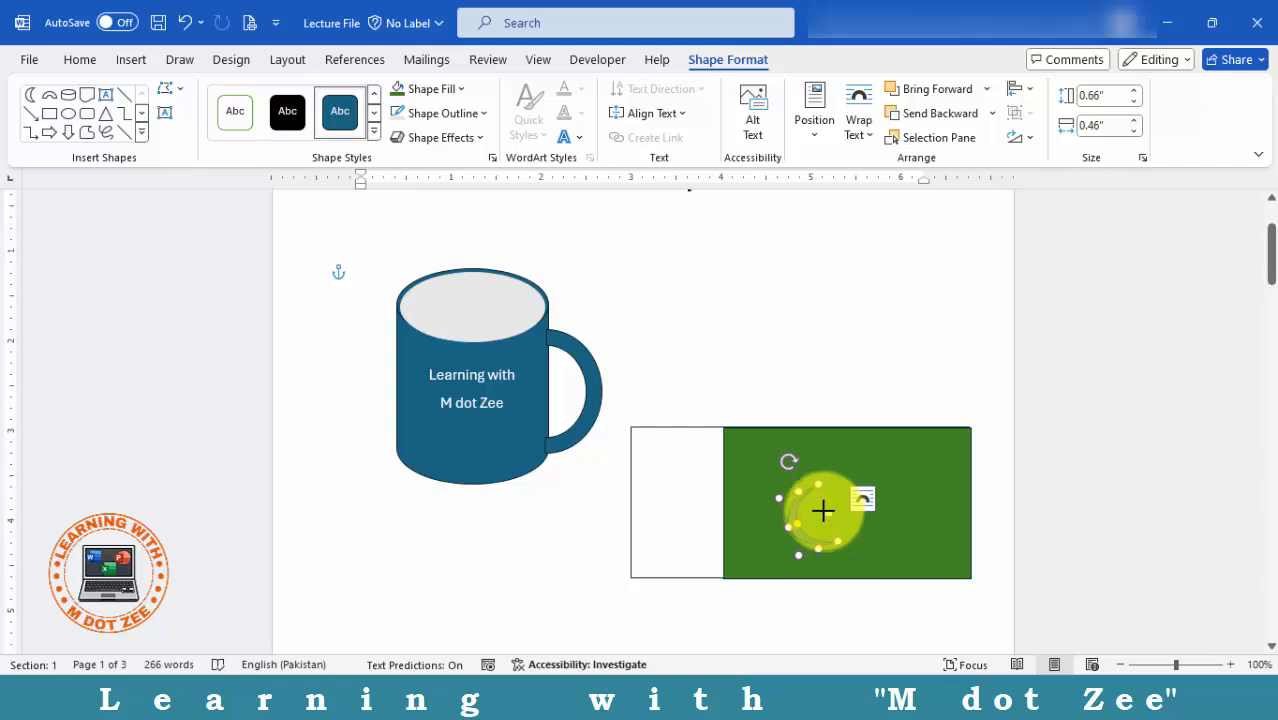
drag(822, 511, 862, 522)
key(ctrl+z)
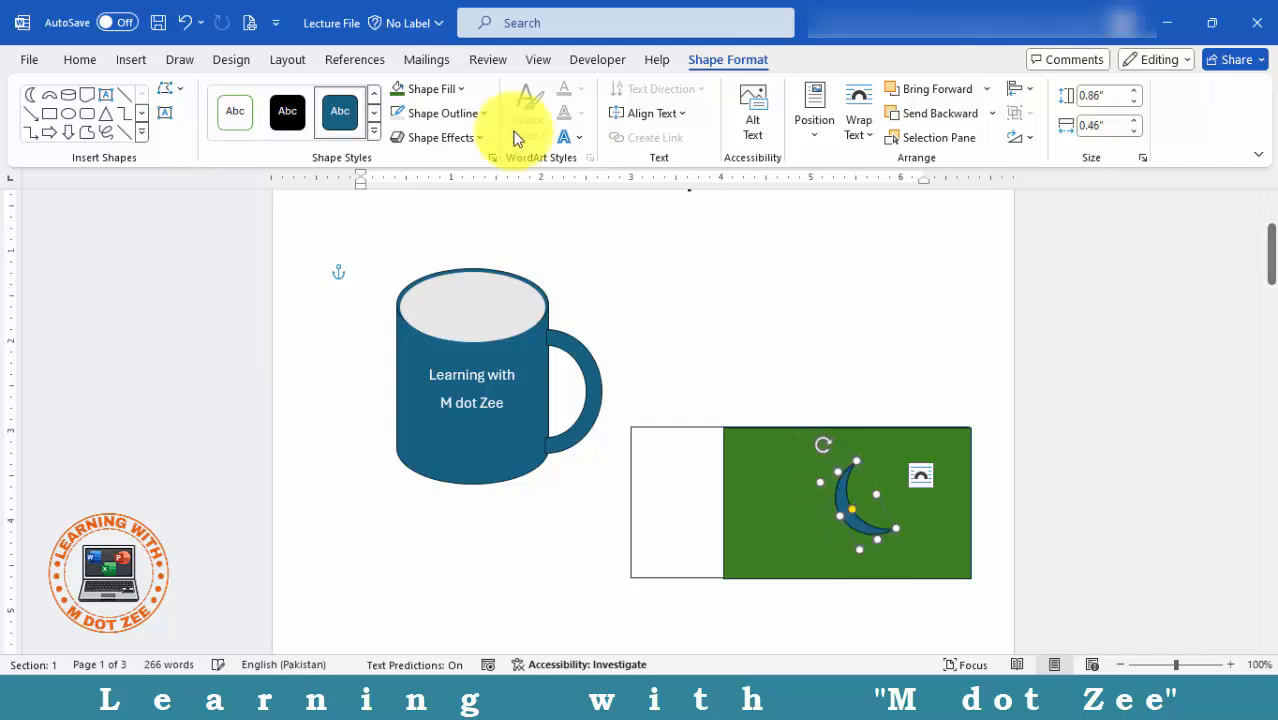
Set both the fill and the outline of the crescent moon to white
click(459, 90)
click(396, 178)
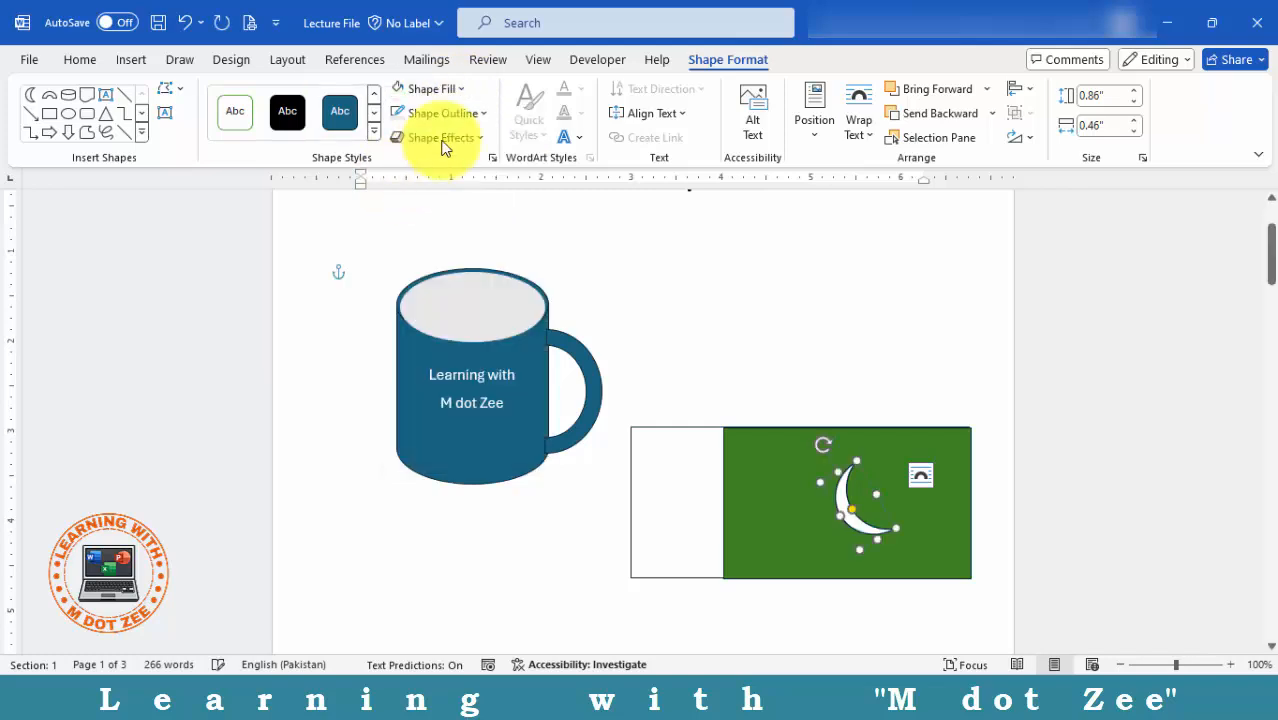
click(441, 92)
click(430, 92)
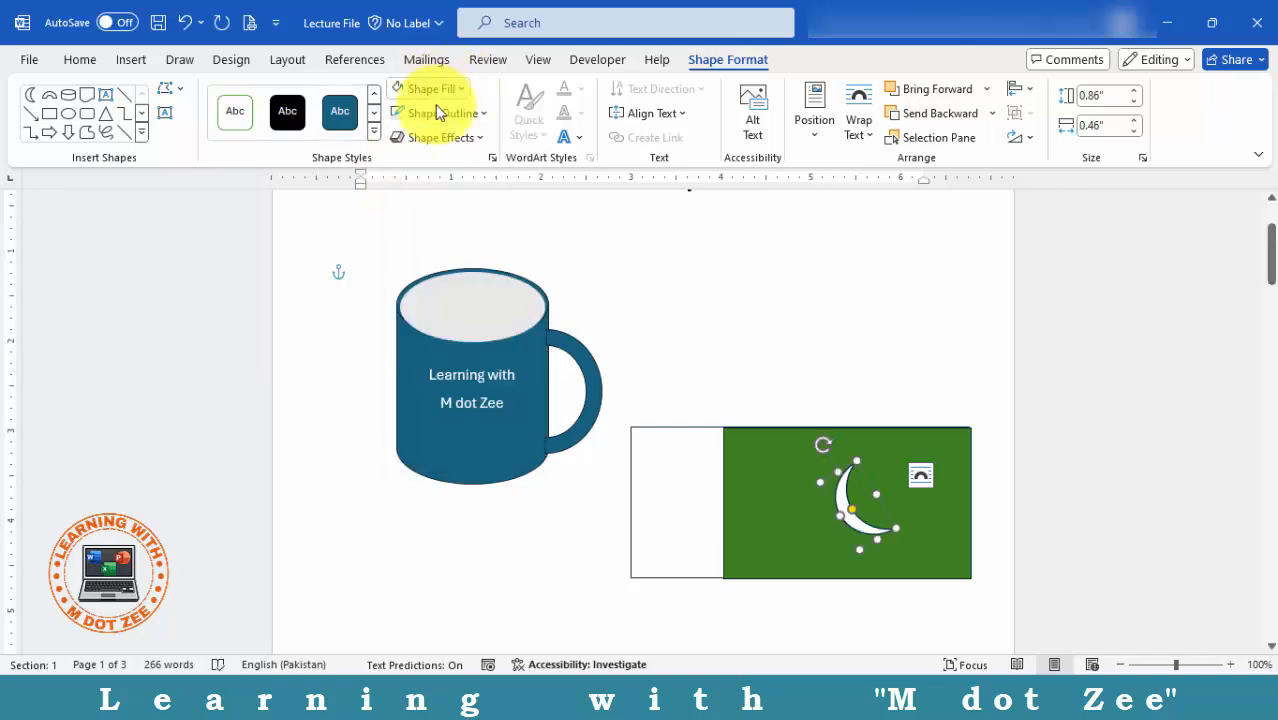
click(432, 114)
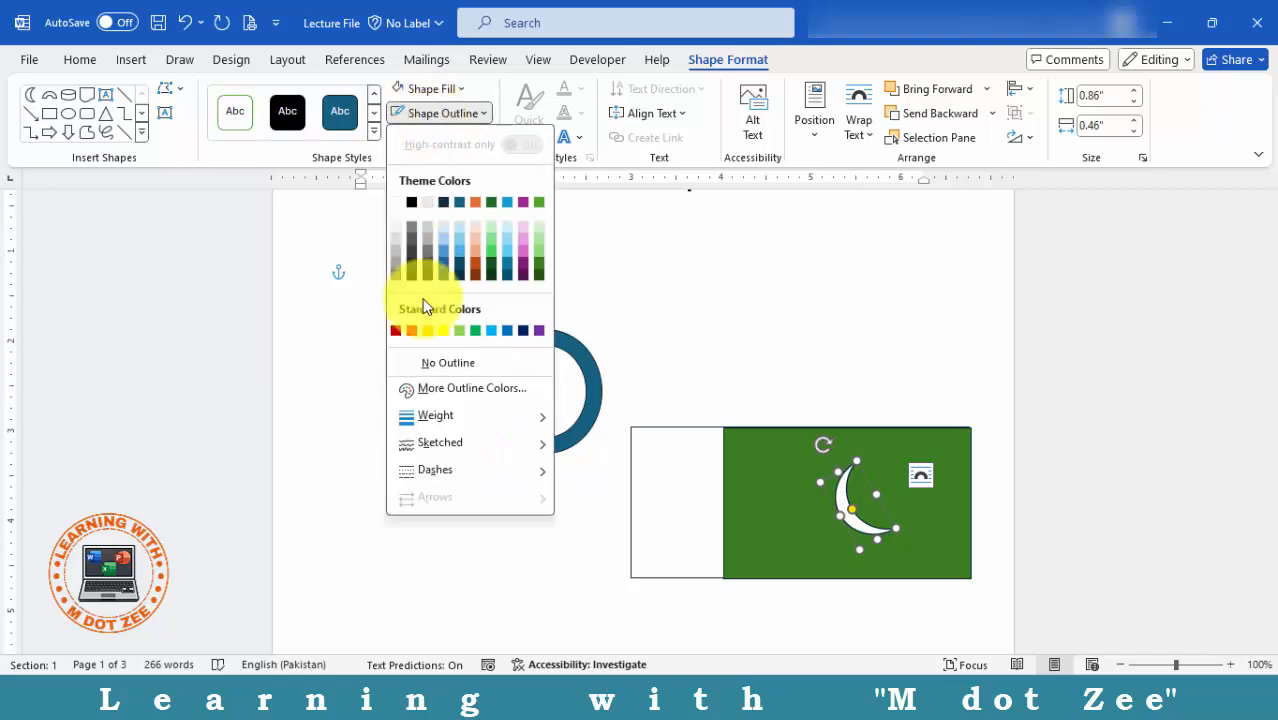
click(399, 201)
click(879, 476)
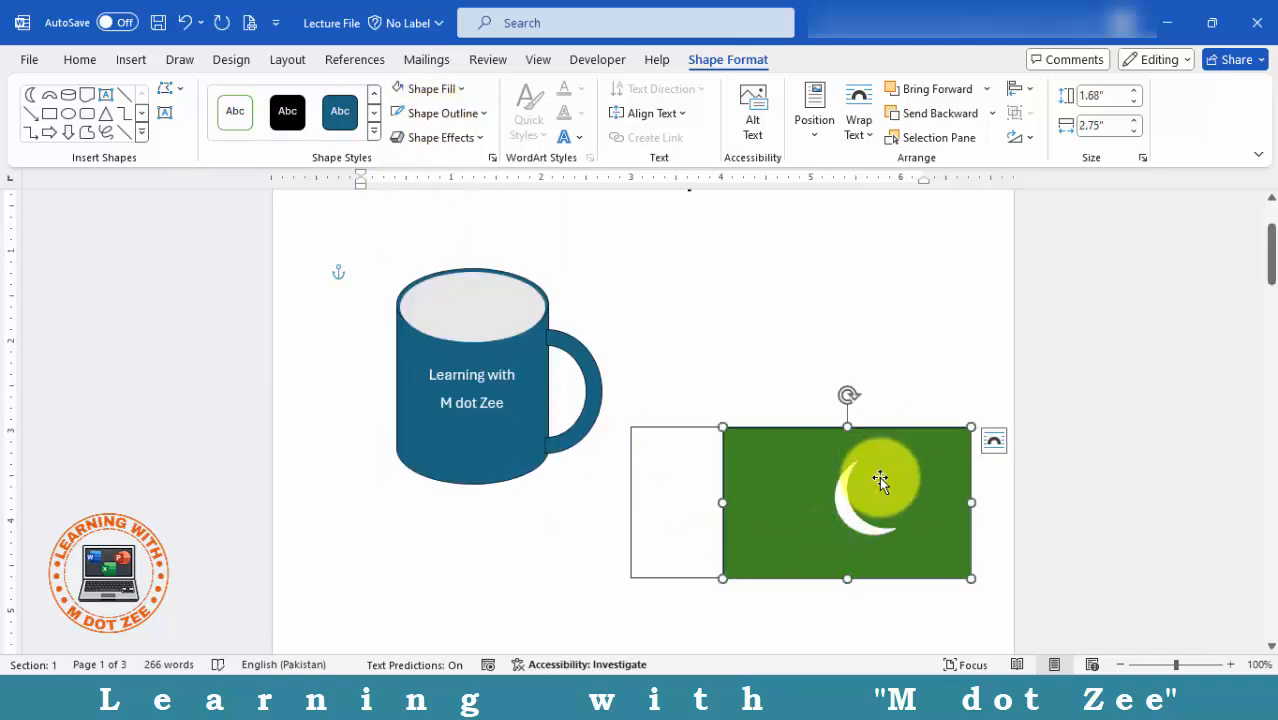
Insert a five-pointed star about 0.45 by 0.45 inches and position it in the crescent's opening
click(131, 59)
click(268, 89)
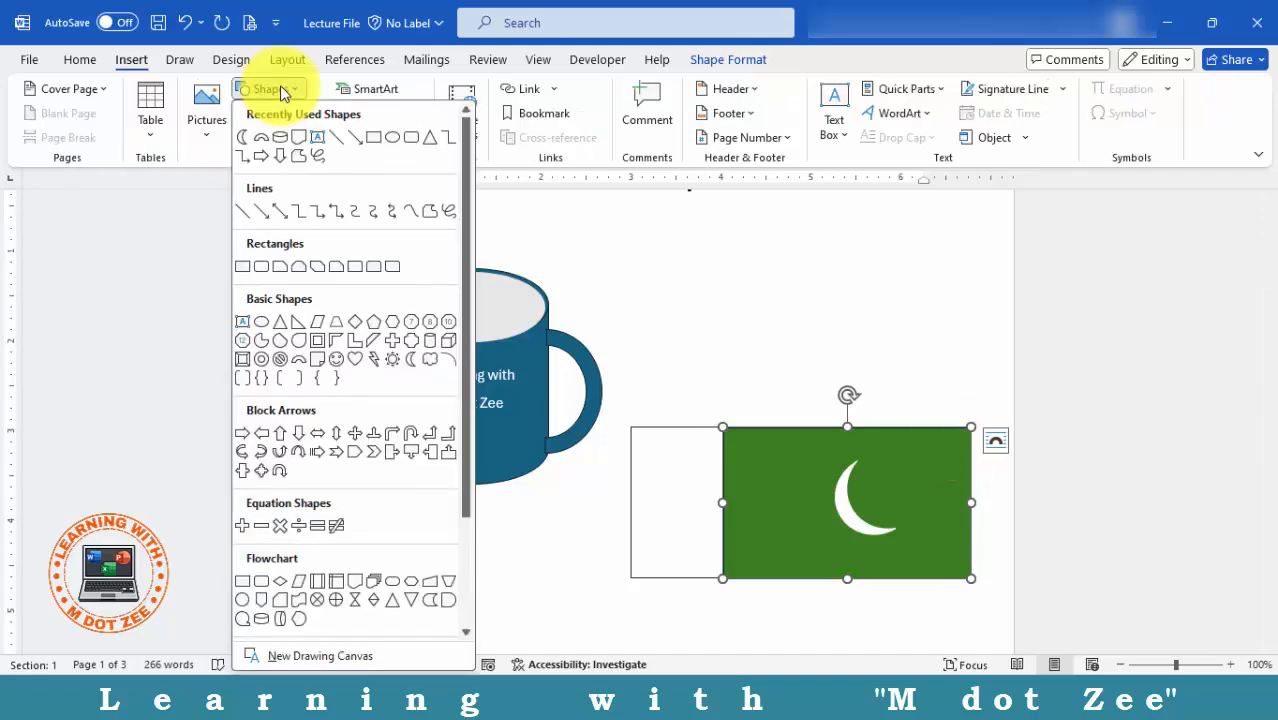
click(289, 88)
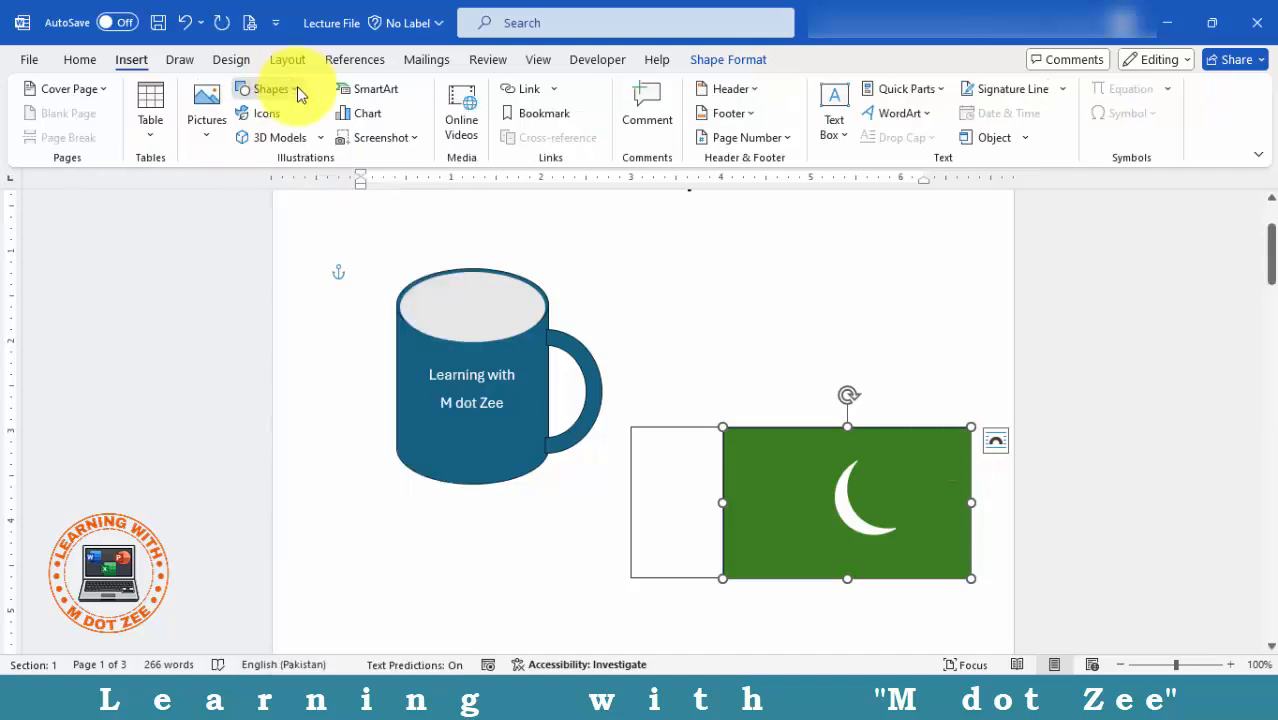
click(300, 93)
scroll(371, 522, down, 3)
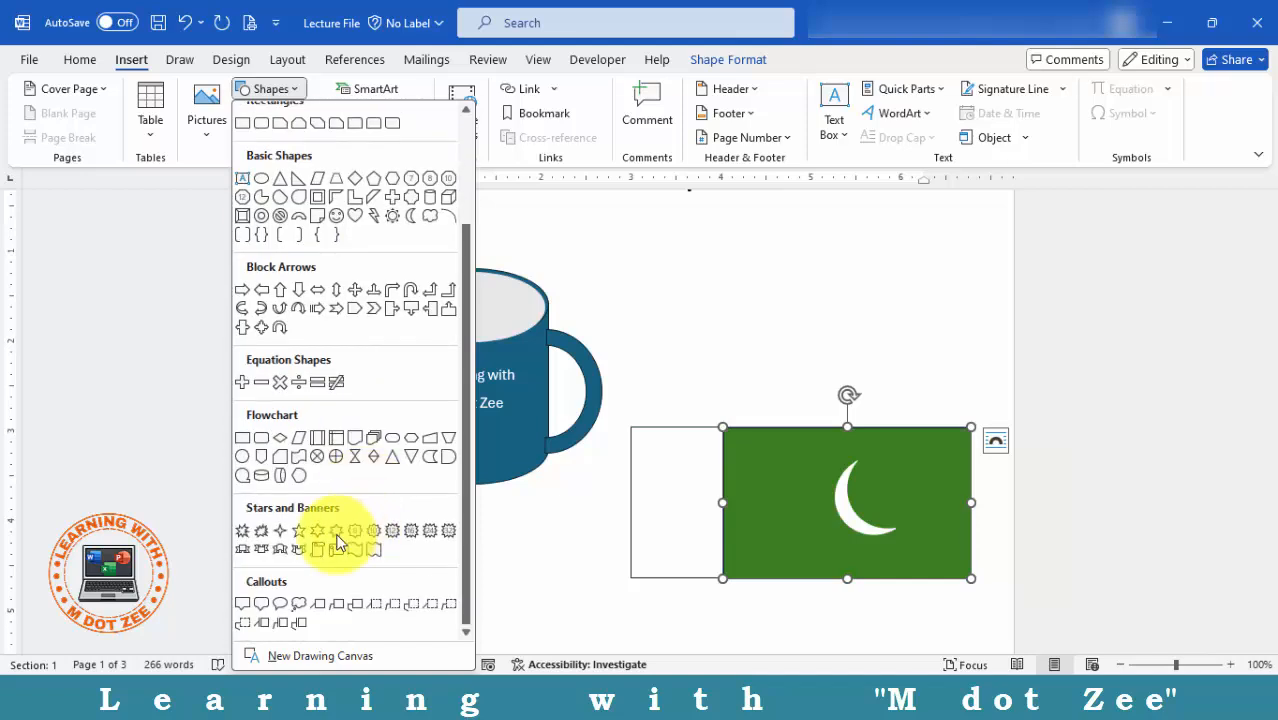
click(299, 531)
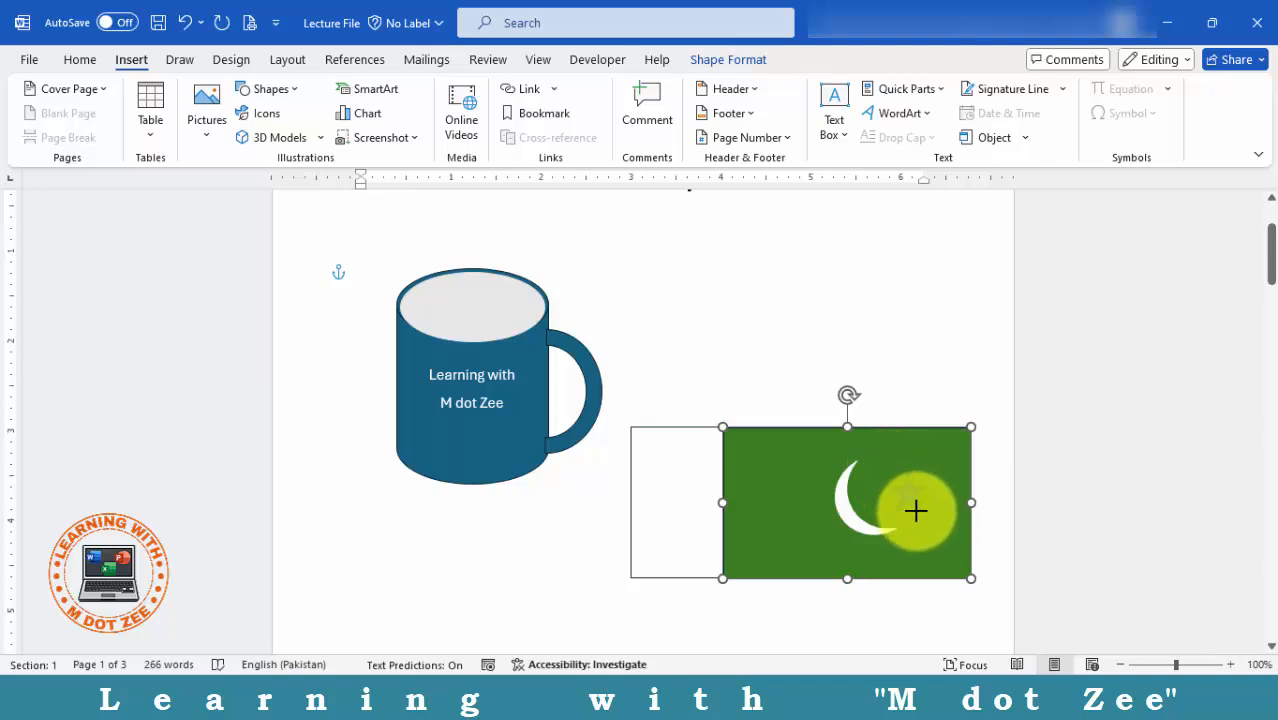
drag(916, 512, 897, 488)
drag(896, 489, 878, 489)
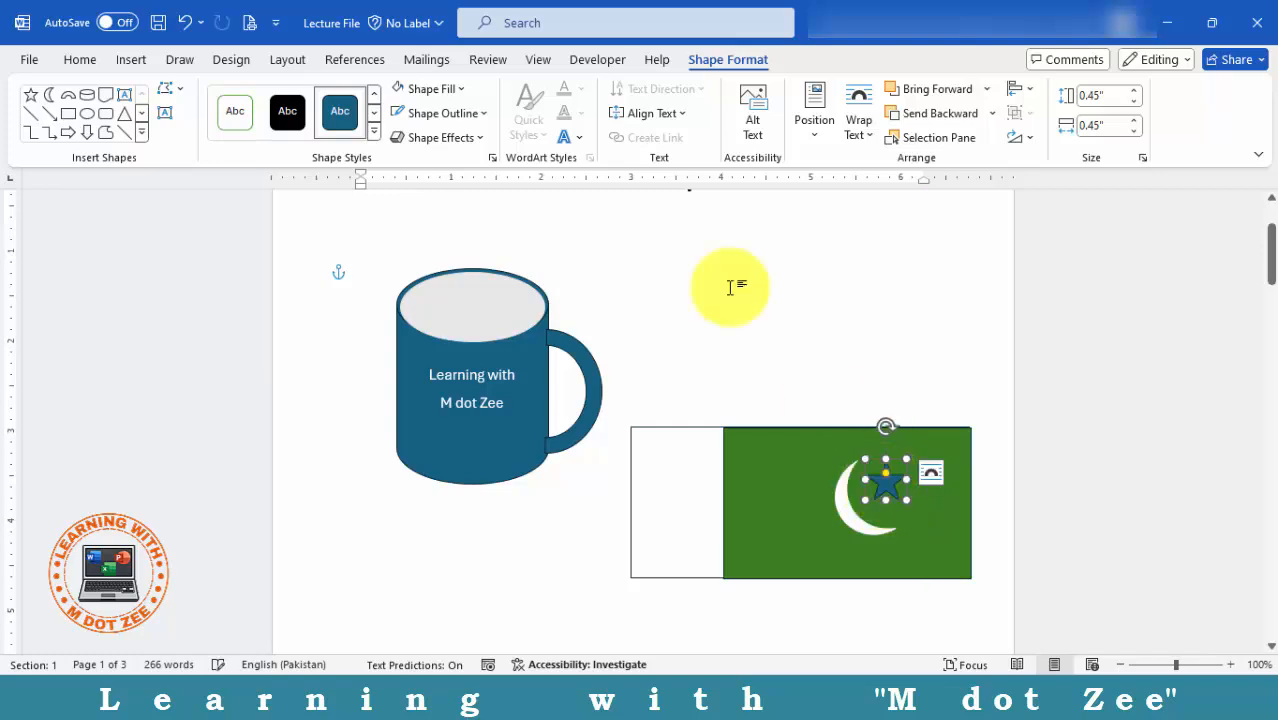
Make the star white and move it slightly lower within the crescent's opening
click(428, 90)
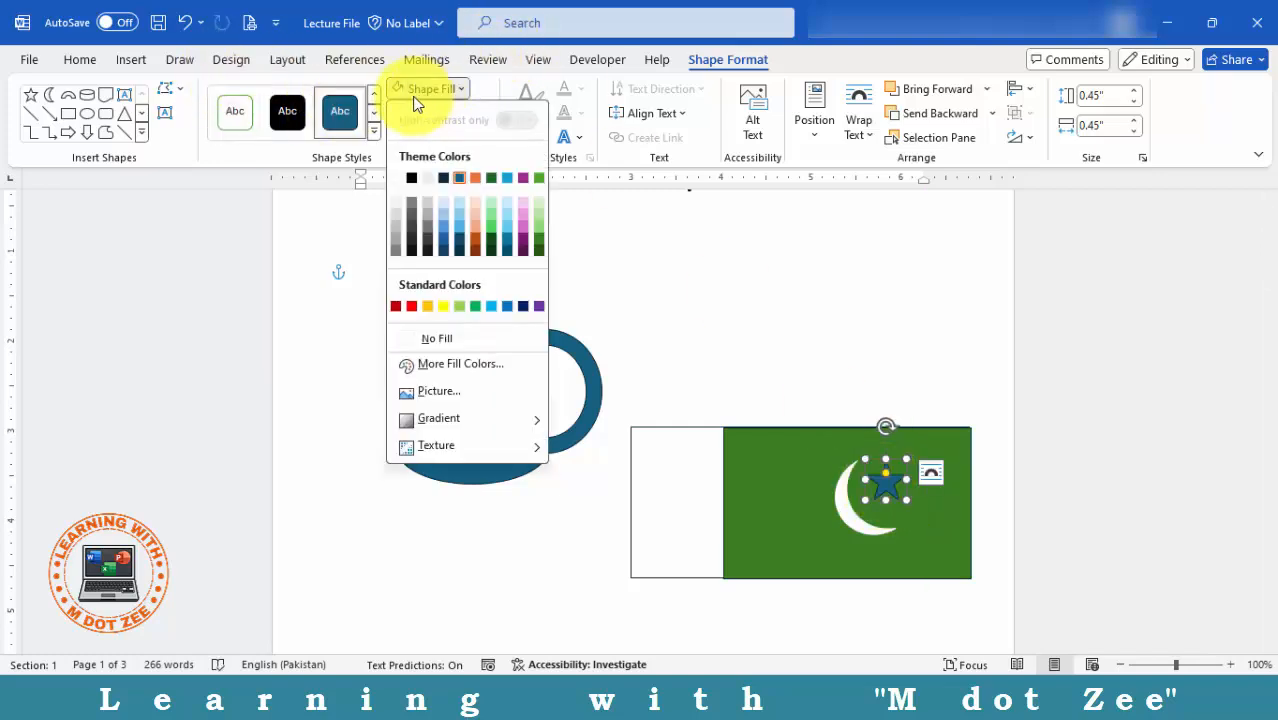
click(391, 94)
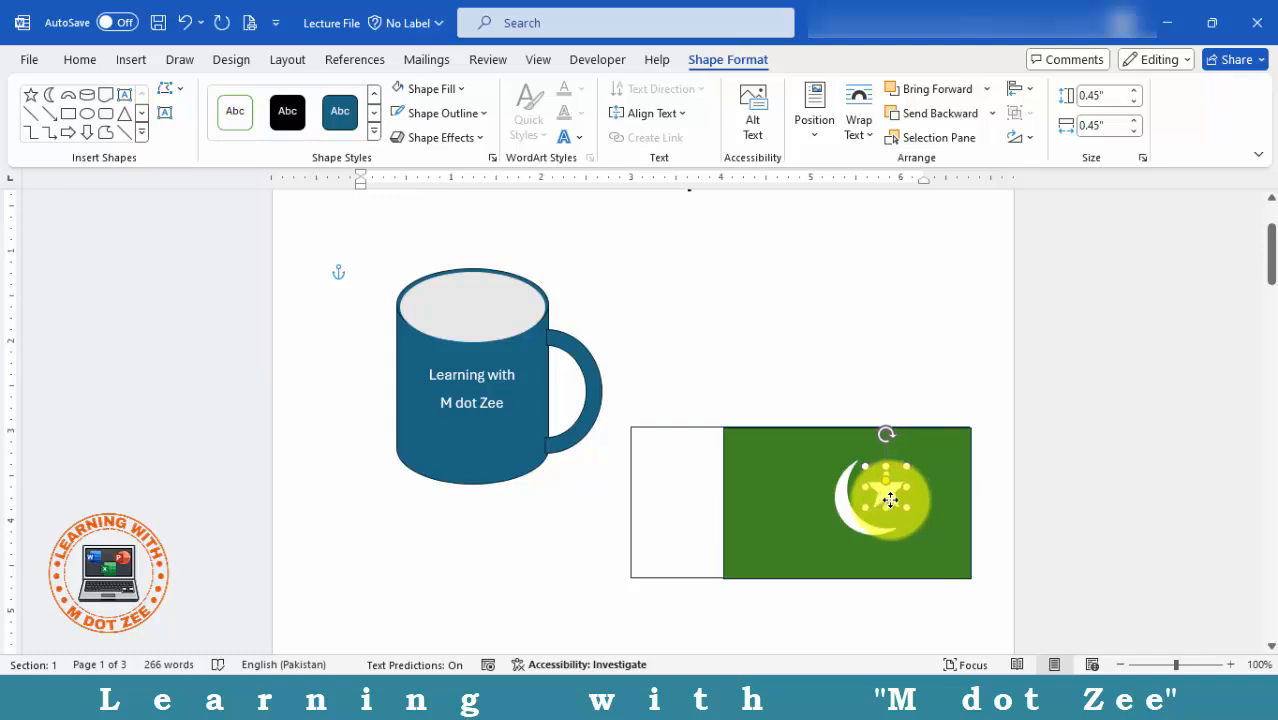
click(803, 343)
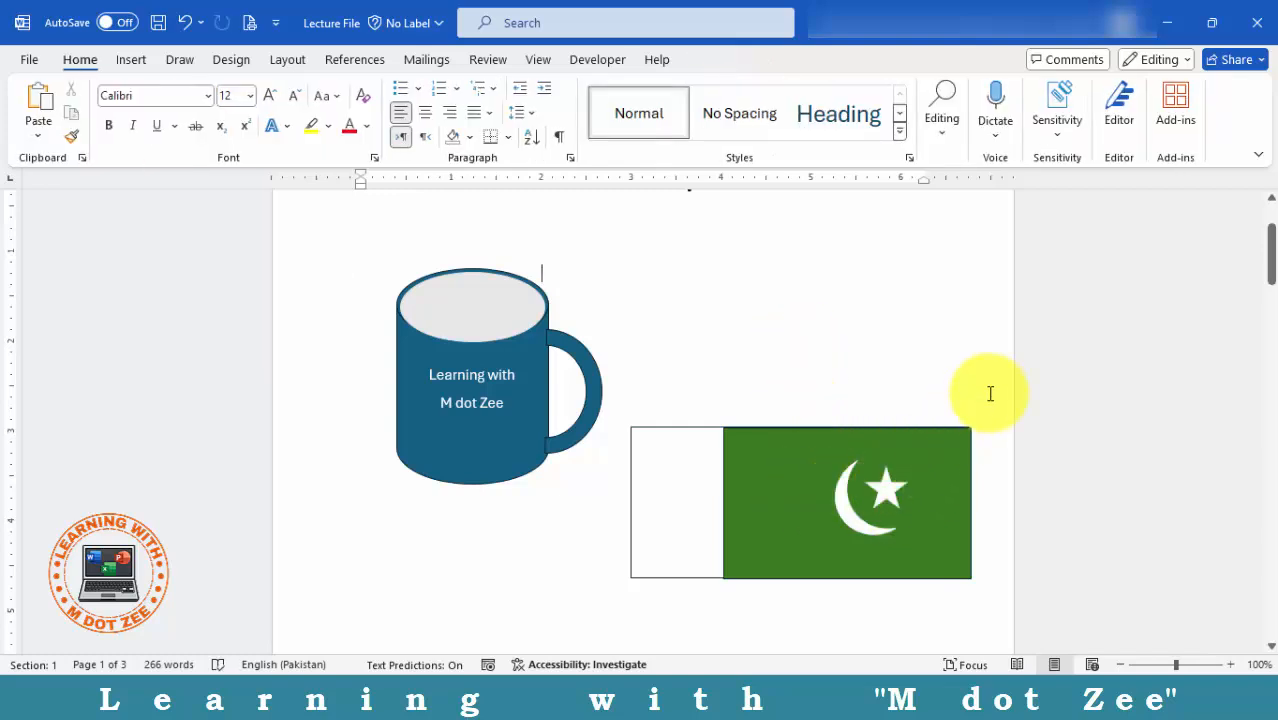
Group the star, crescent and both rectangles into one flag, and fit it beside the mug at about 1.16 by 2.7 inches
click(875, 497)
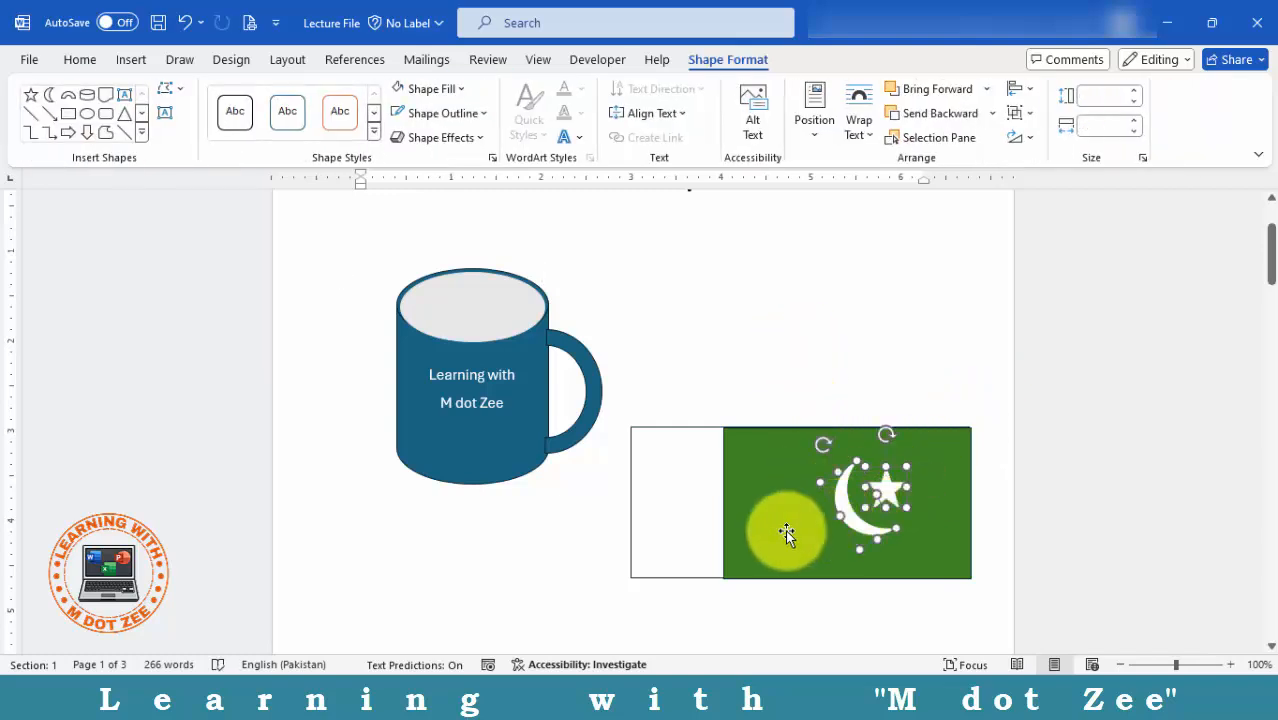
shift+click(785, 529)
shift+click(692, 545)
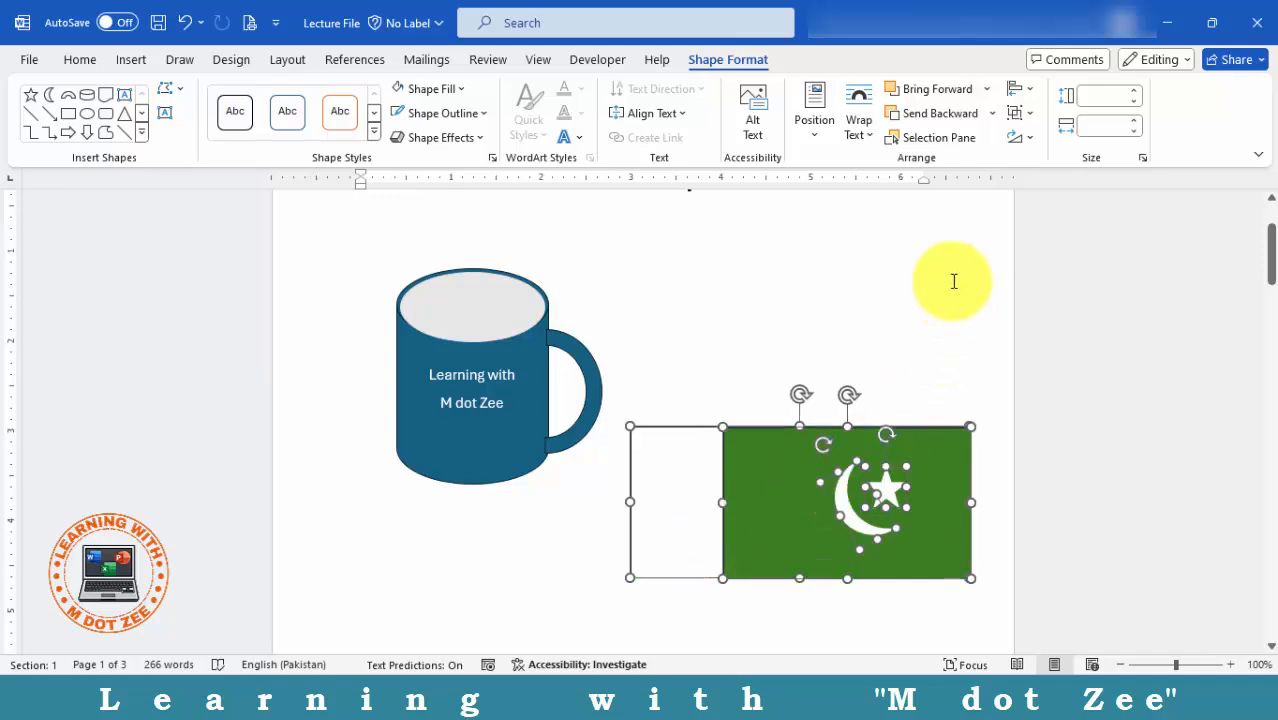
click(1017, 120)
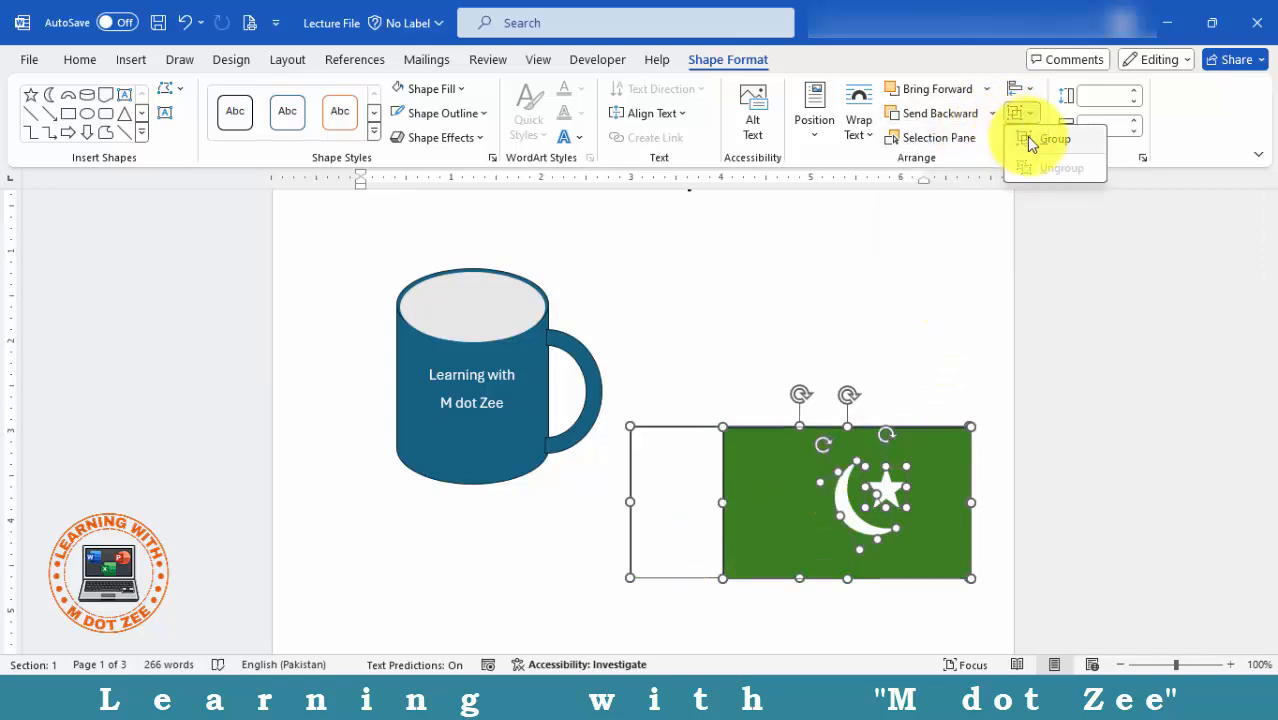
click(1029, 140)
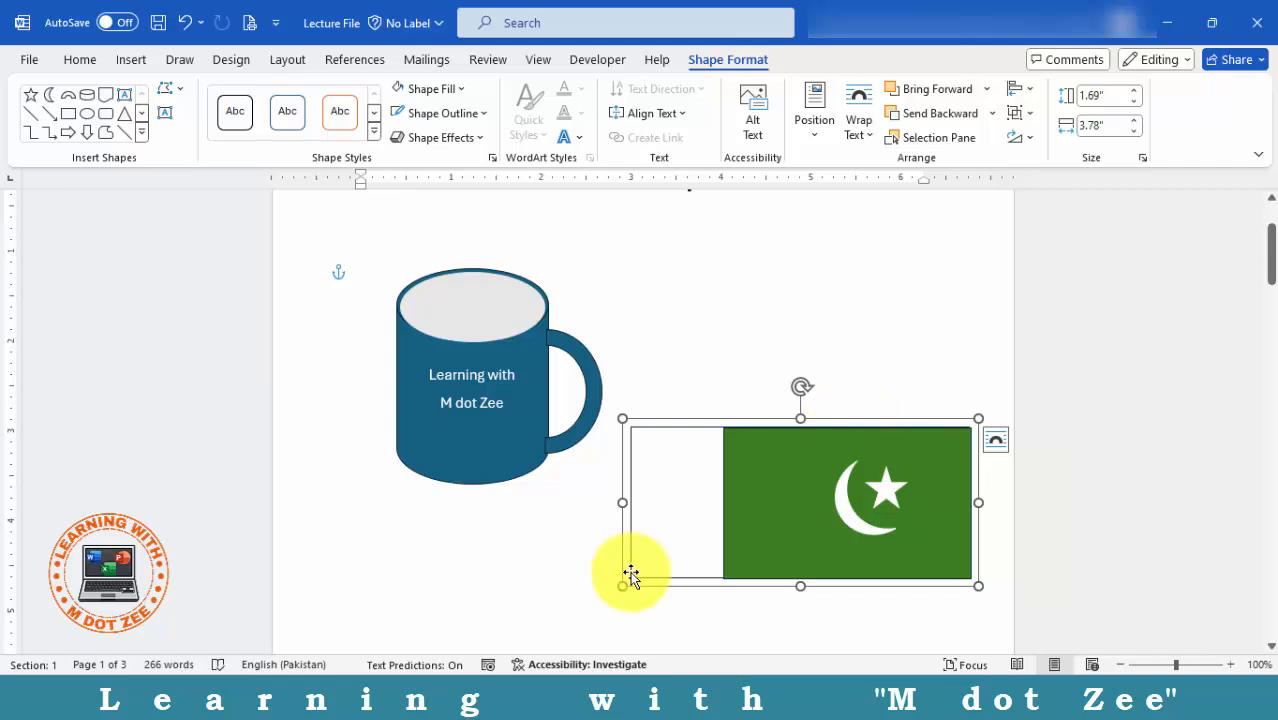
drag(622, 586, 725, 365)
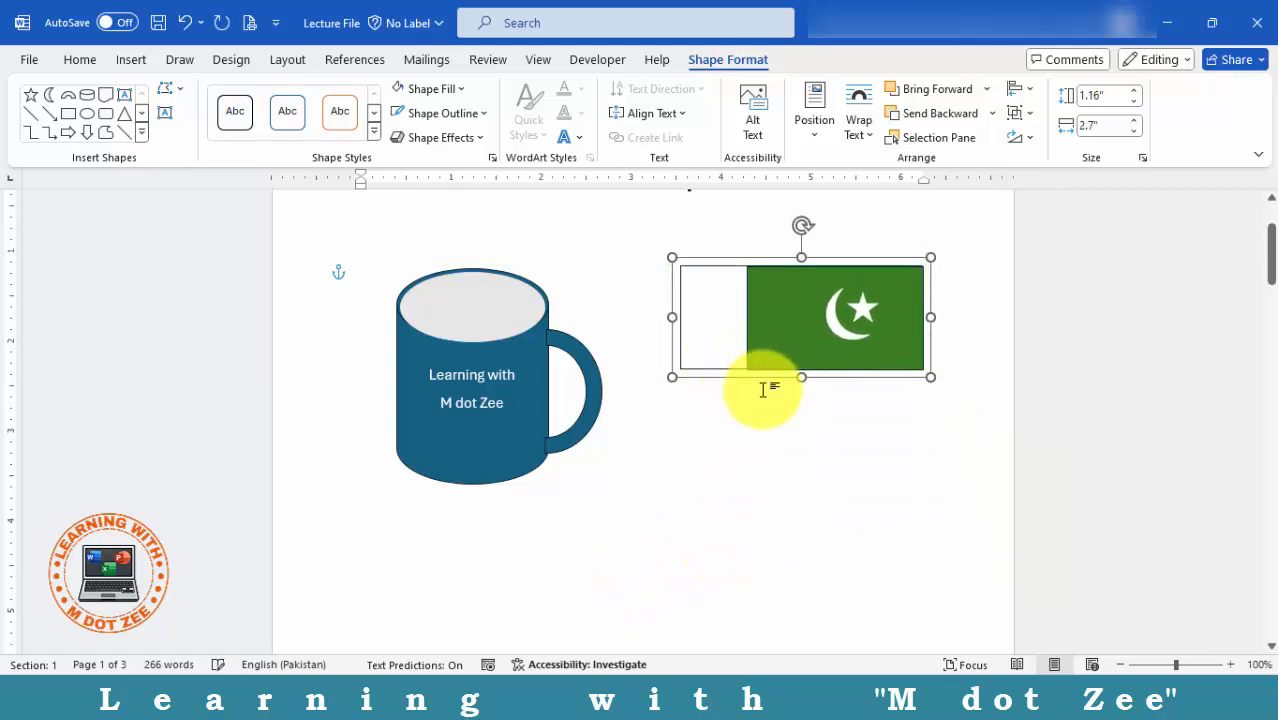
click(895, 395)
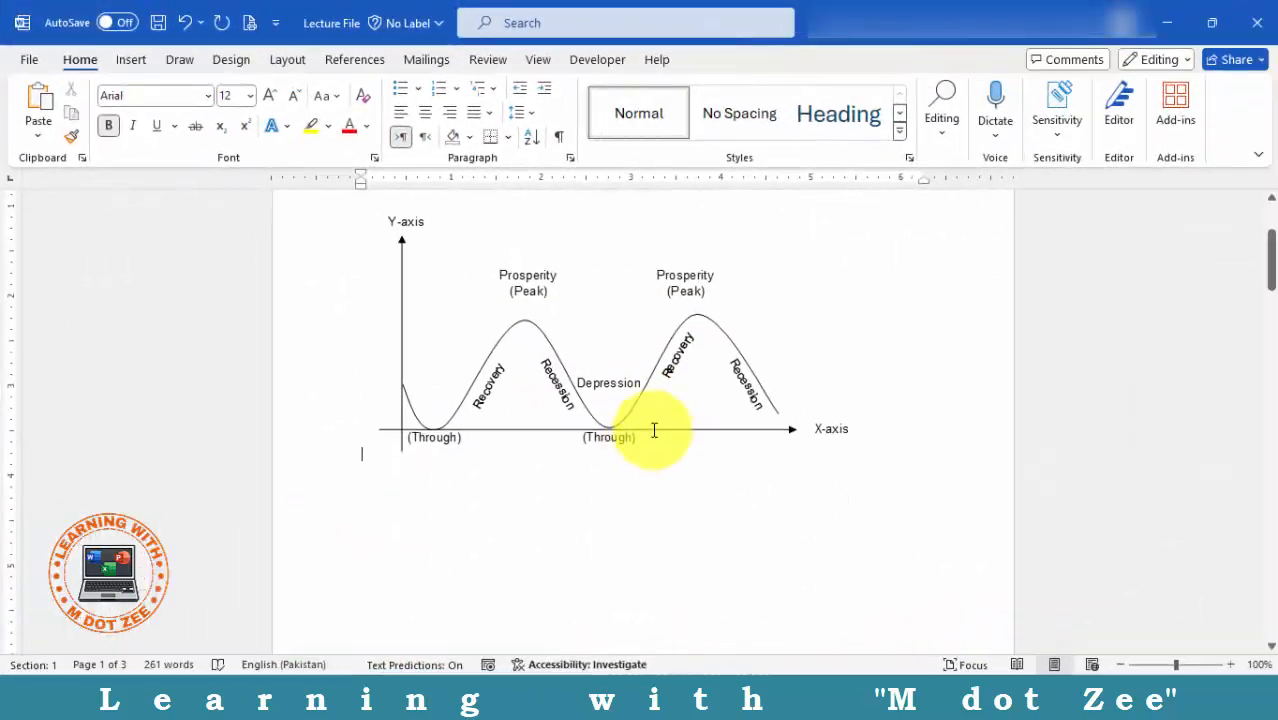
Paste the business cycle graph with its labelled axes and phases beneath the "Insert Shape" heading
key(ctrl+v)
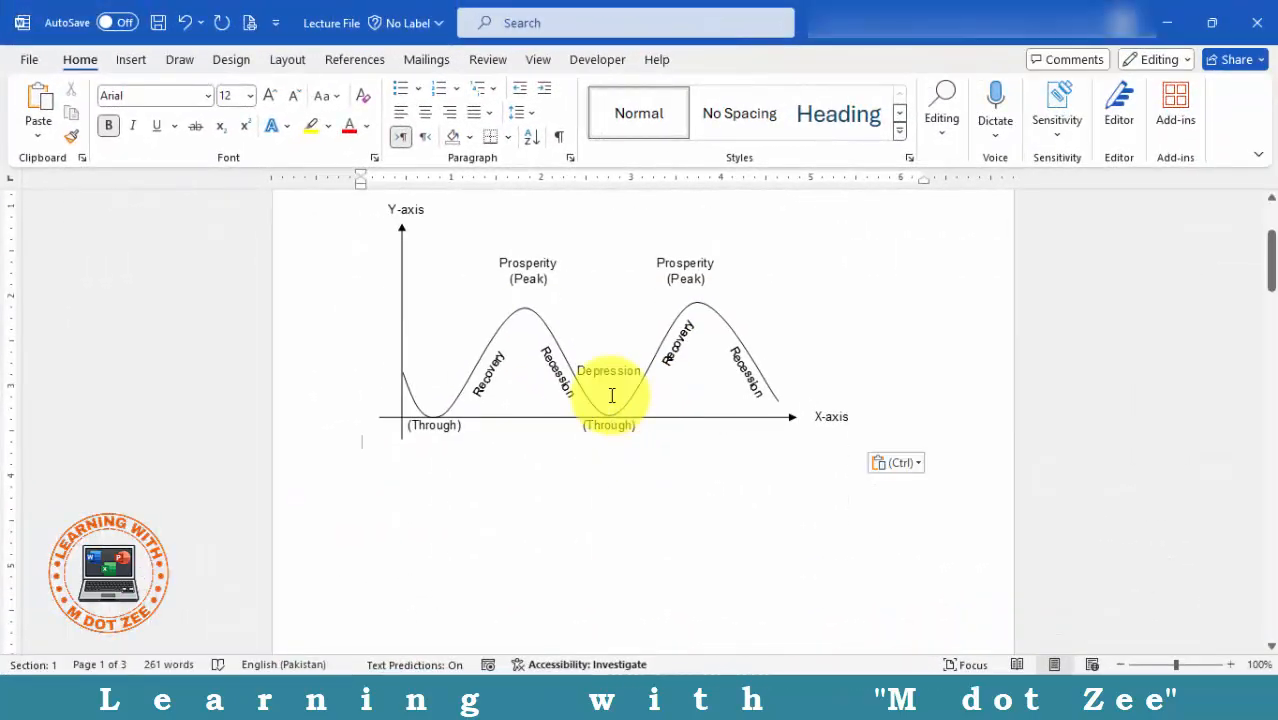
scroll(614, 404, up, 3)
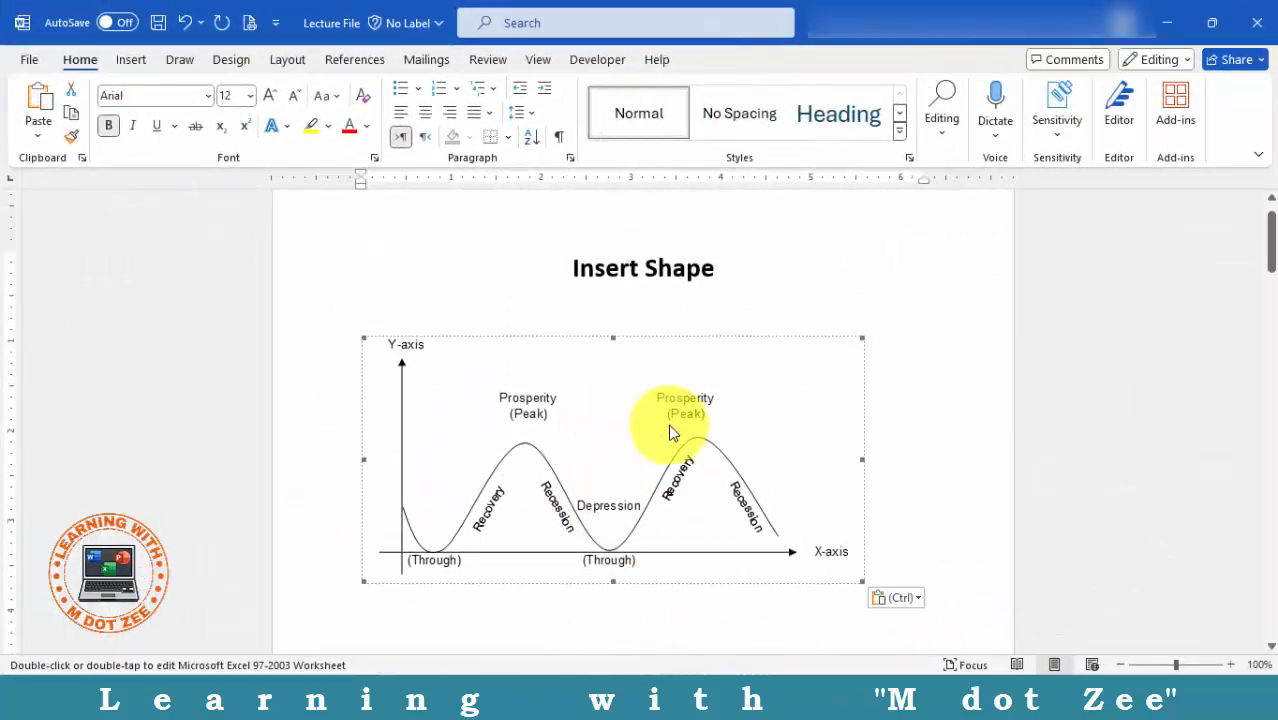
scroll(530, 560, down, 2)
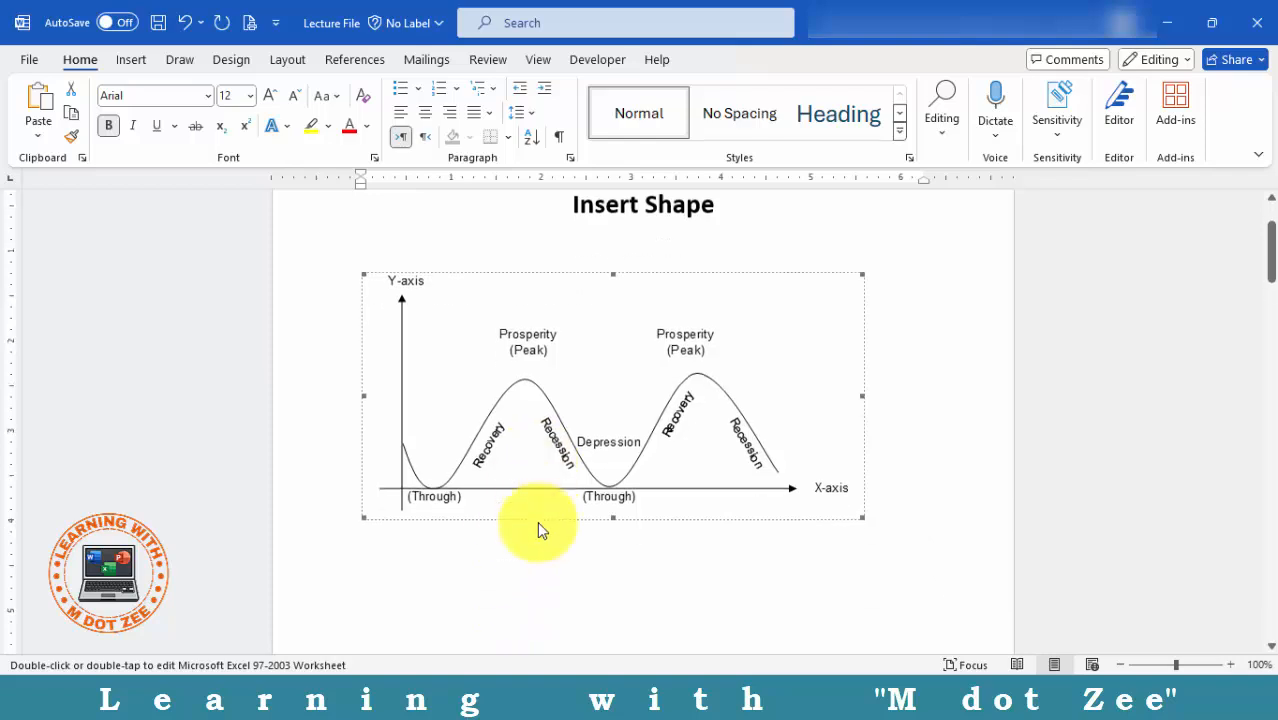
scroll(537, 525, down, 4)
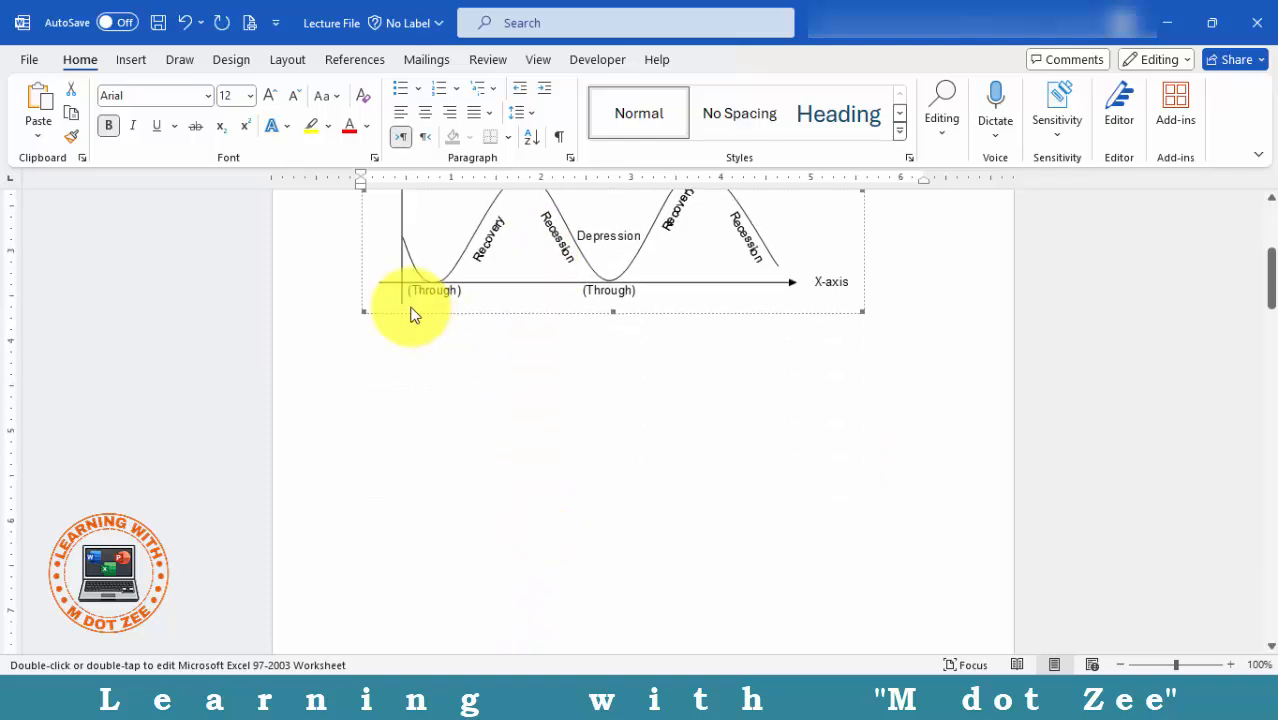
Draw a vertical upward arrow about 2.5 inches long beneath the pasted business cycle graph as the new Y-axis
click(130, 62)
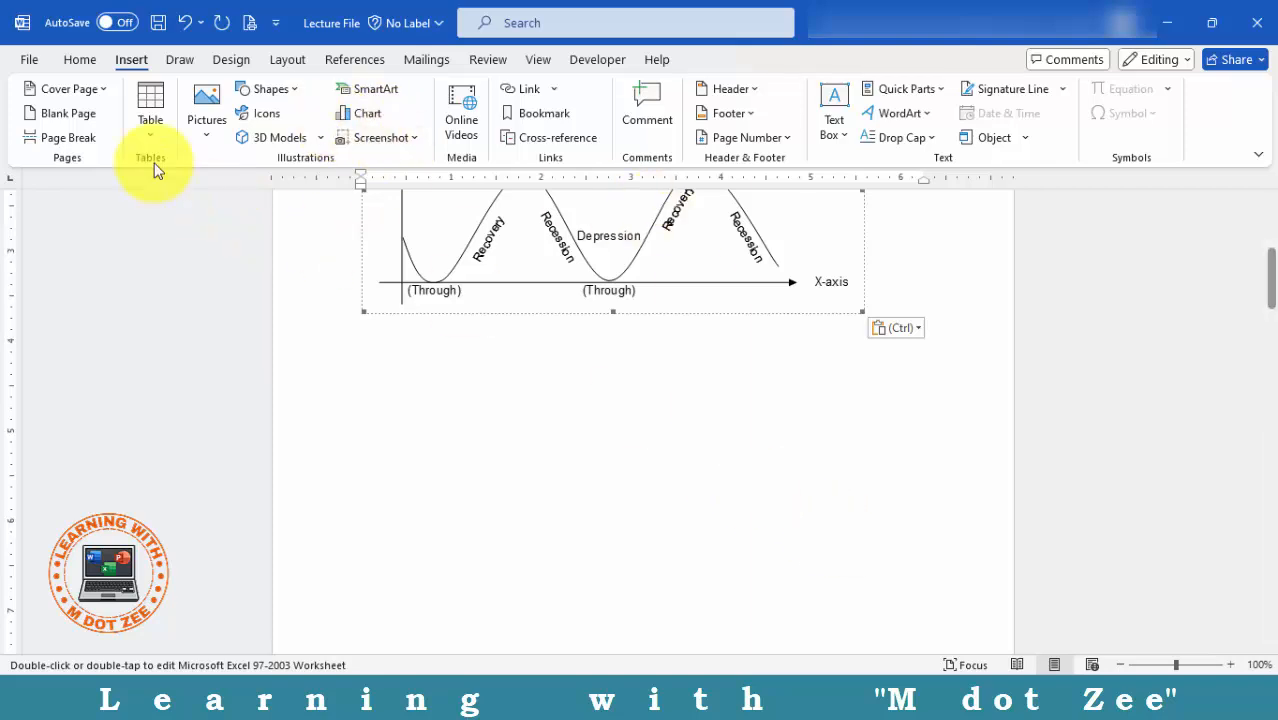
click(270, 90)
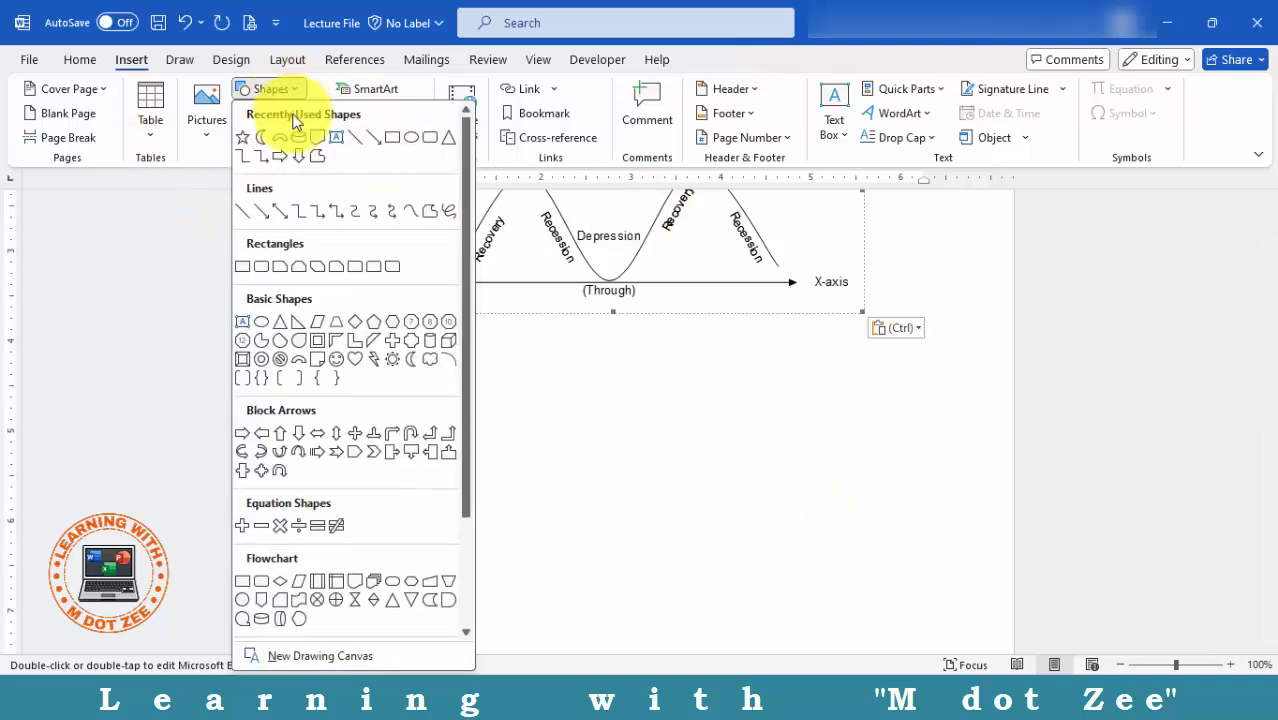
click(268, 211)
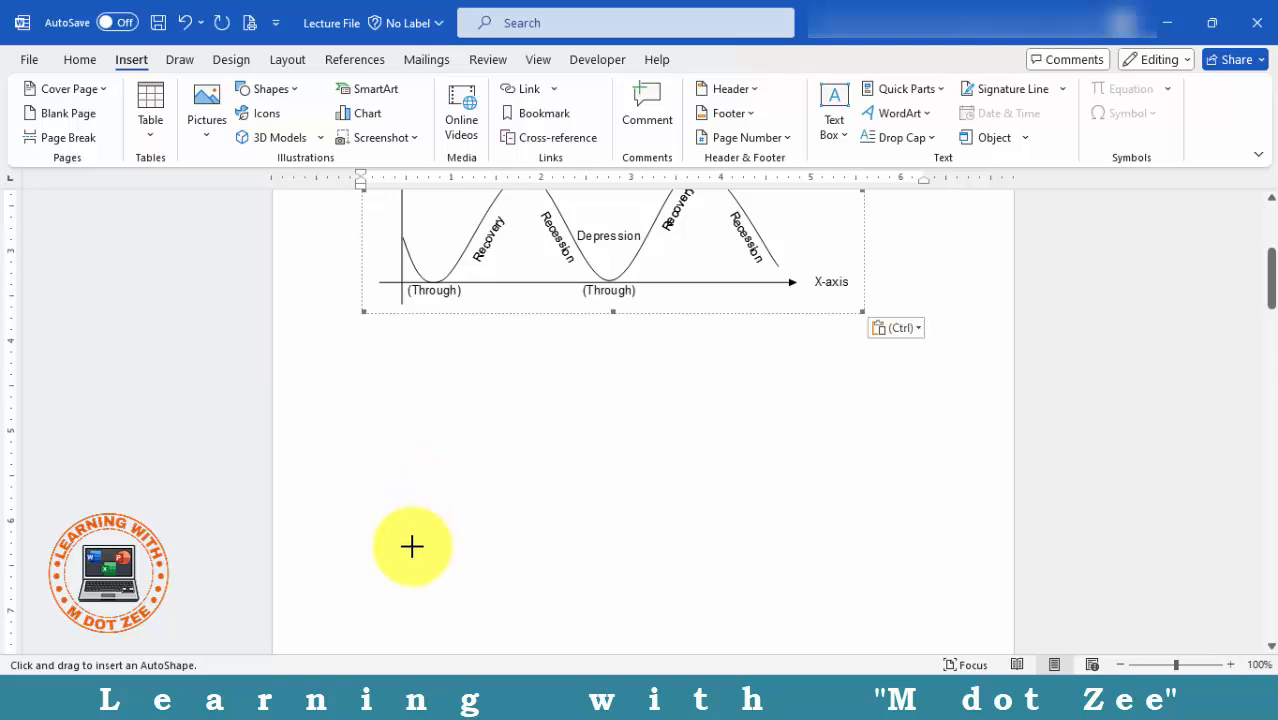
mouse_move(404, 563)
mouse_down()
mouse_move(387, 443)
mouse_move(411, 419)
mouse_move(428, 342)
mouse_up()
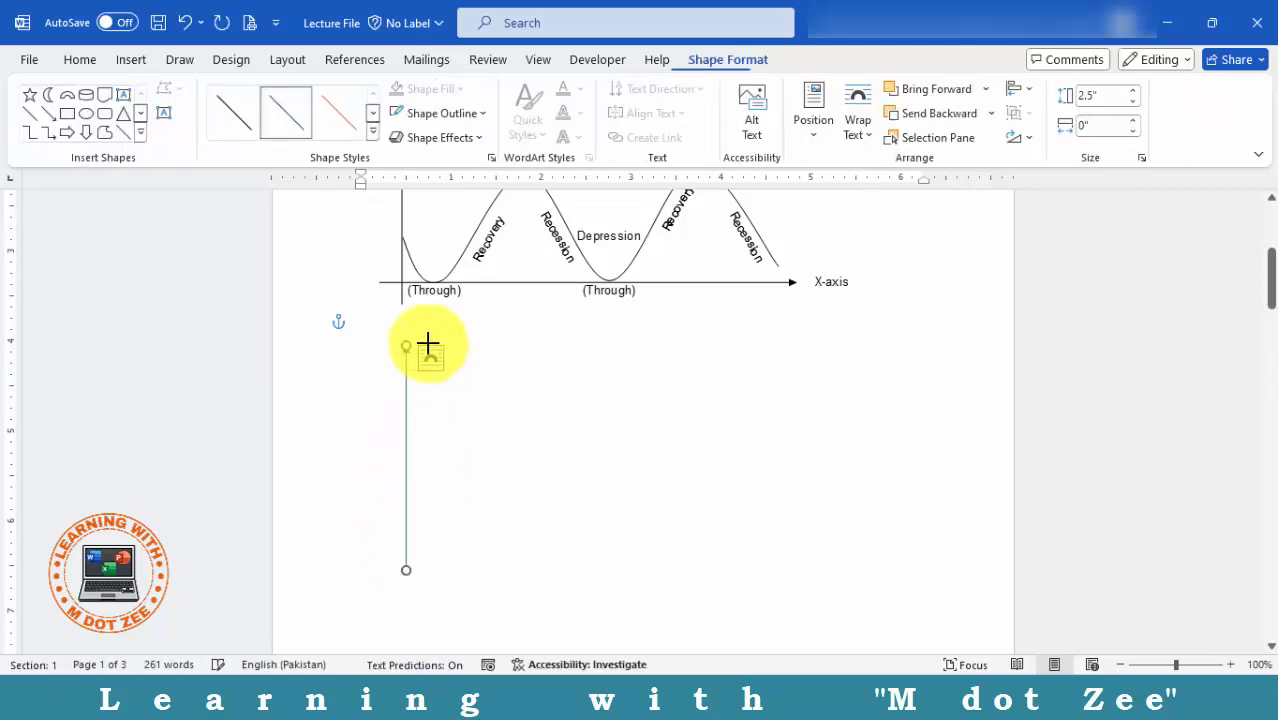
Make the vertical arrow's outline black with a weight of 1½ pt
click(476, 116)
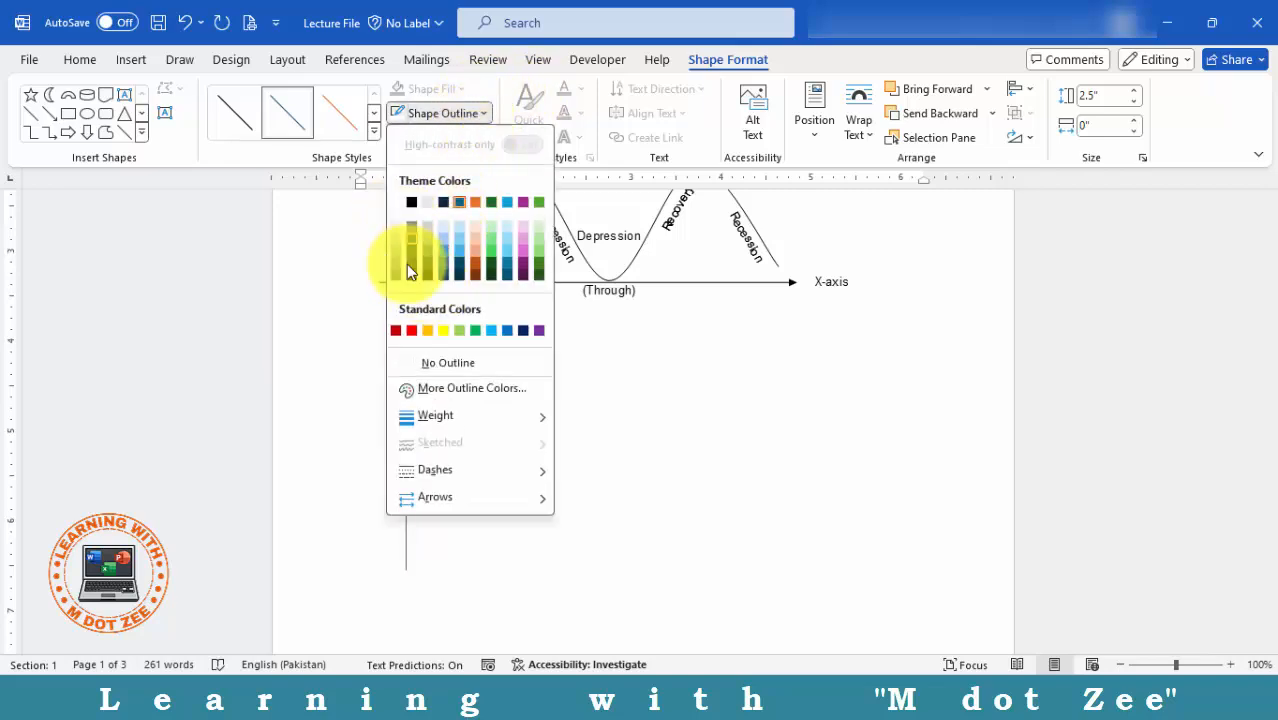
click(411, 274)
click(480, 114)
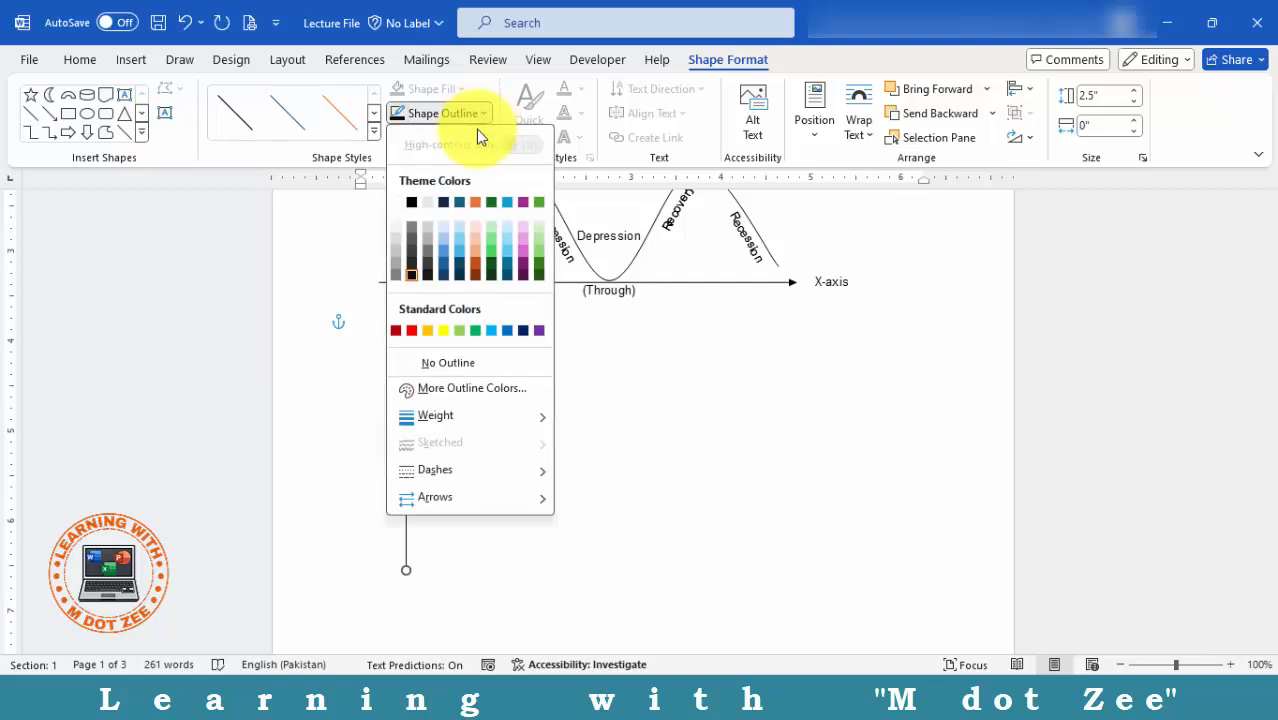
mouse_move(505, 420)
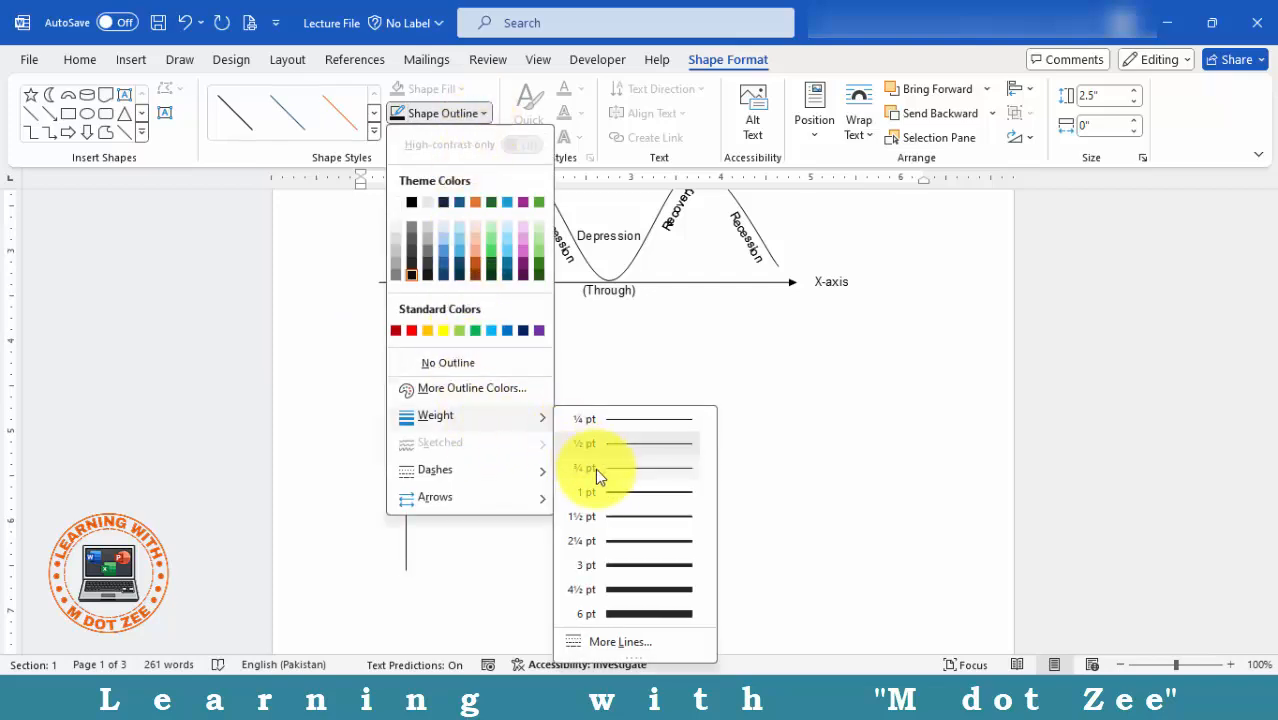
click(588, 516)
click(515, 470)
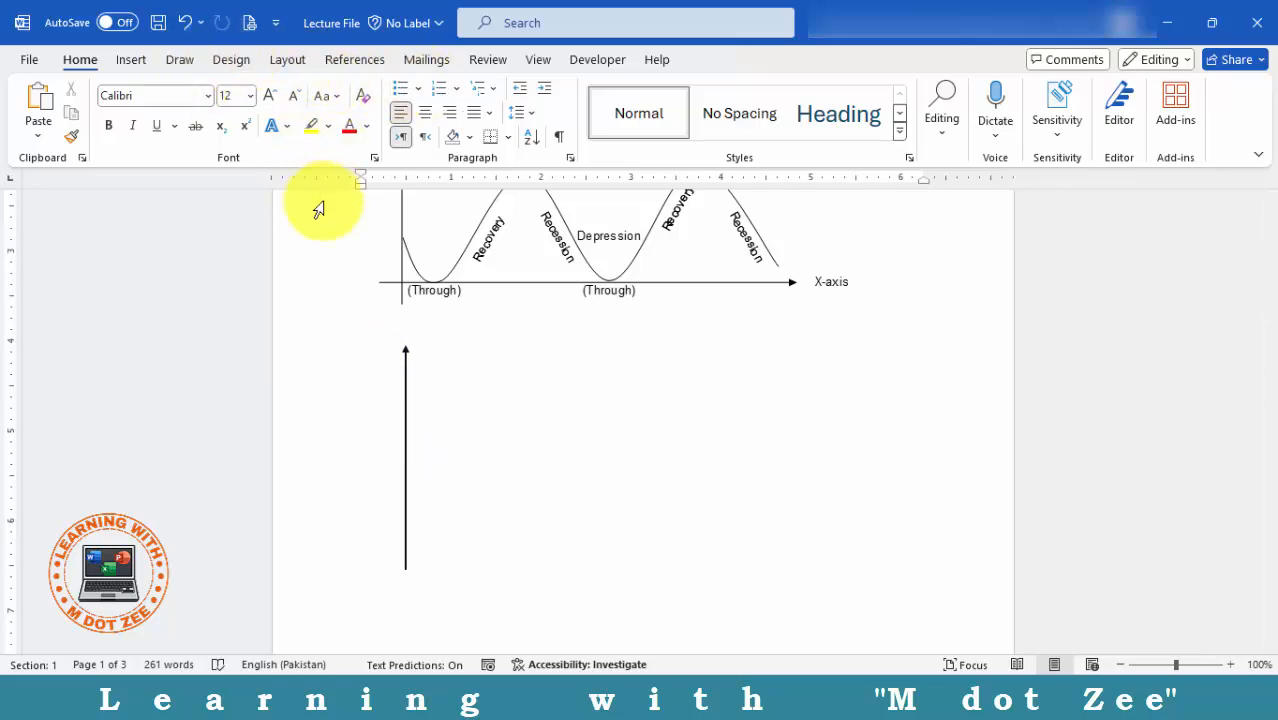
Draw a horizontal arrow about 4.51 inches long pointing right, crossing the vertical arrow near its base
click(133, 60)
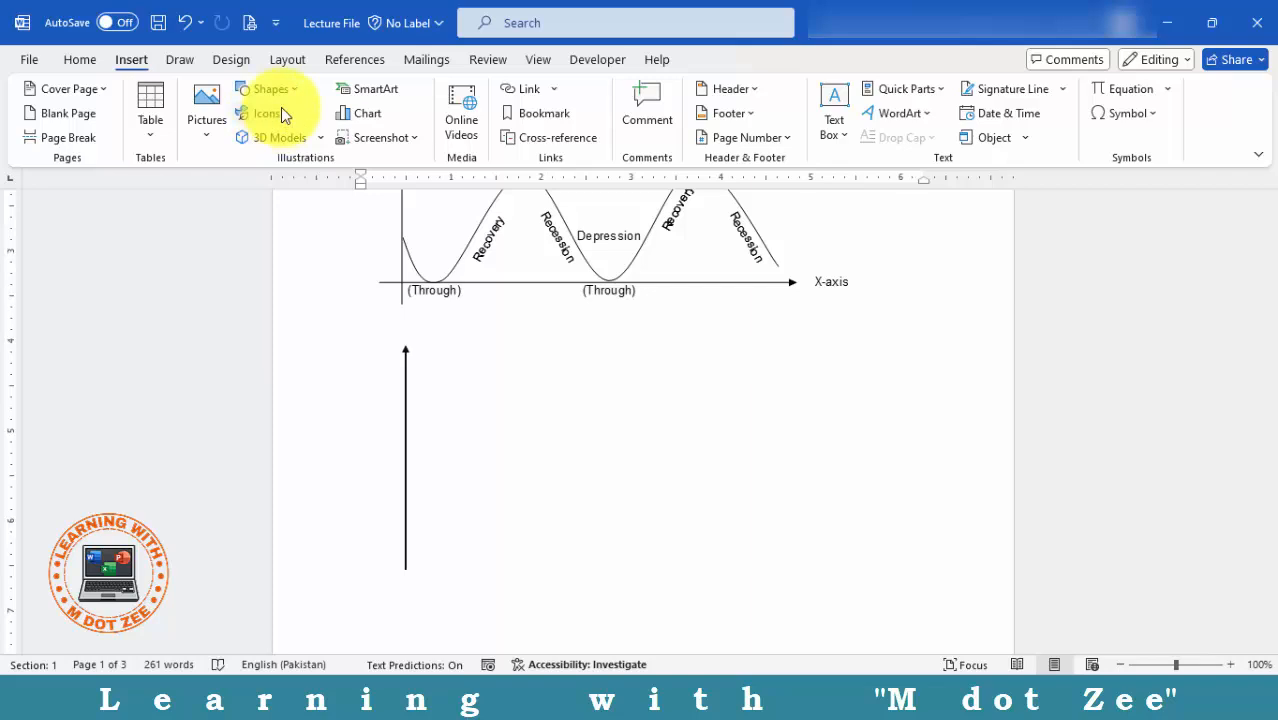
click(270, 89)
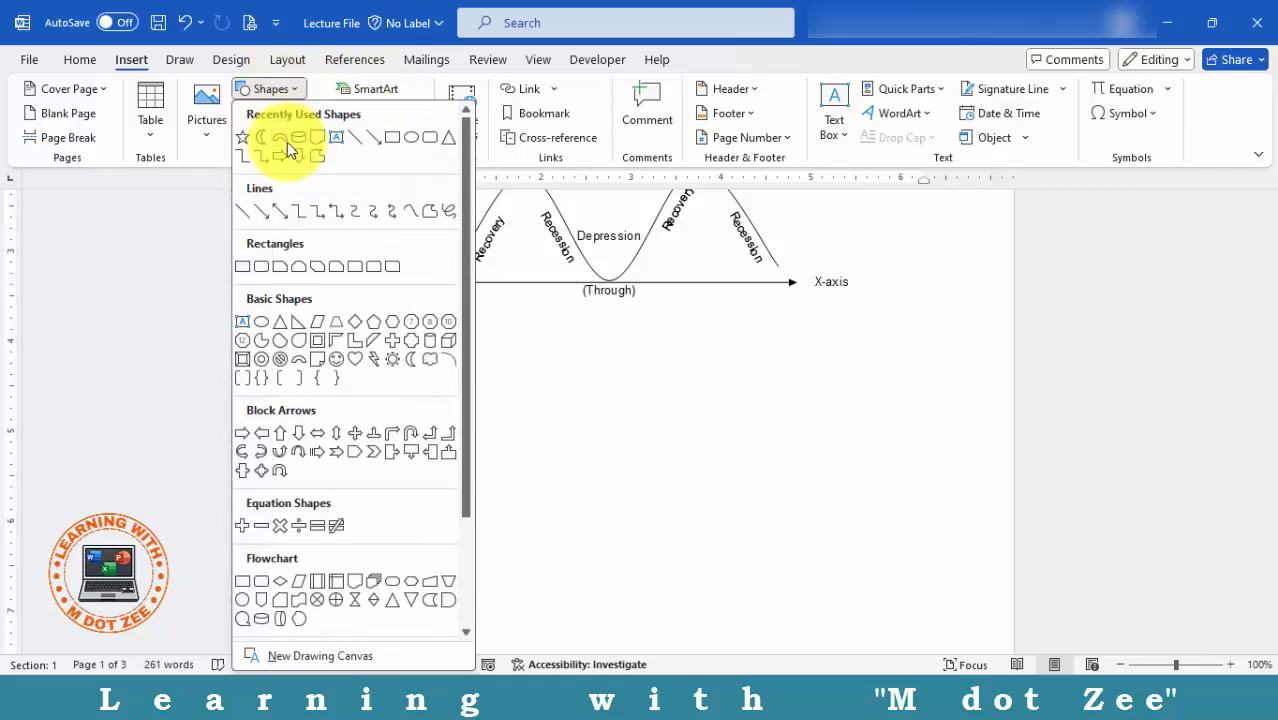
click(374, 137)
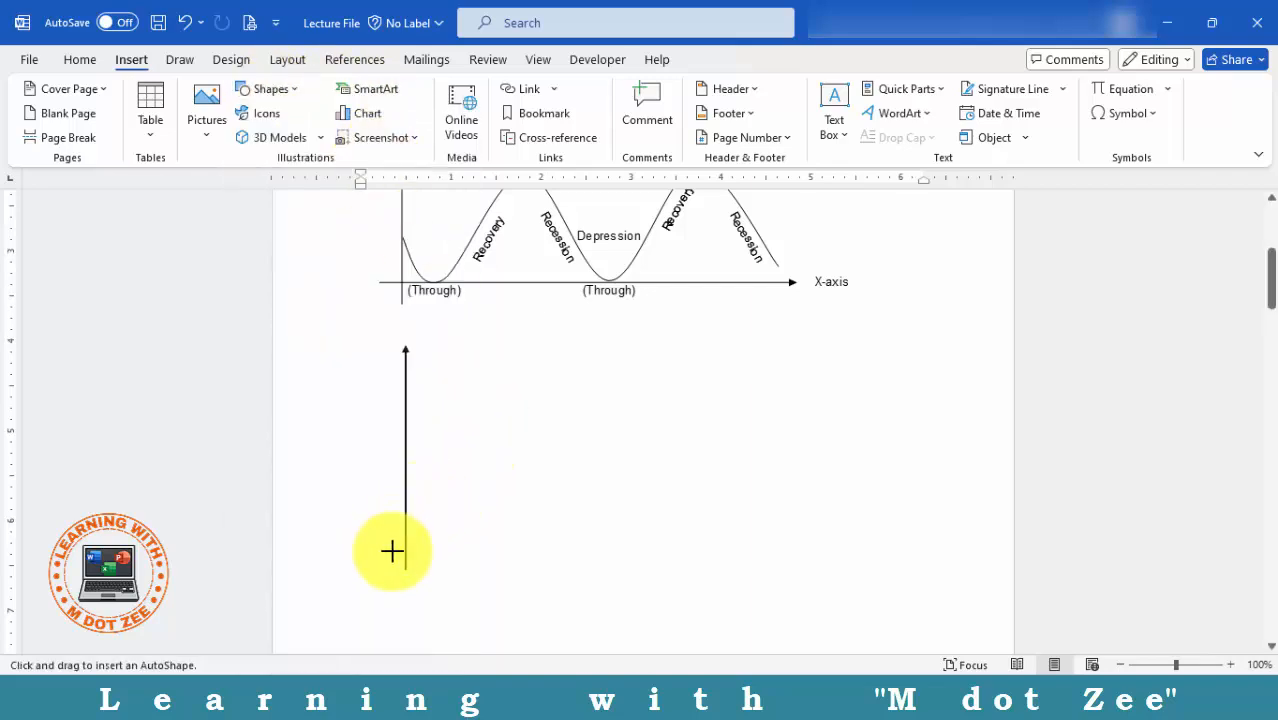
mouse_move(385, 553)
mouse_down()
mouse_move(816, 536)
mouse_move(779, 537)
mouse_move(788, 532)
mouse_up()
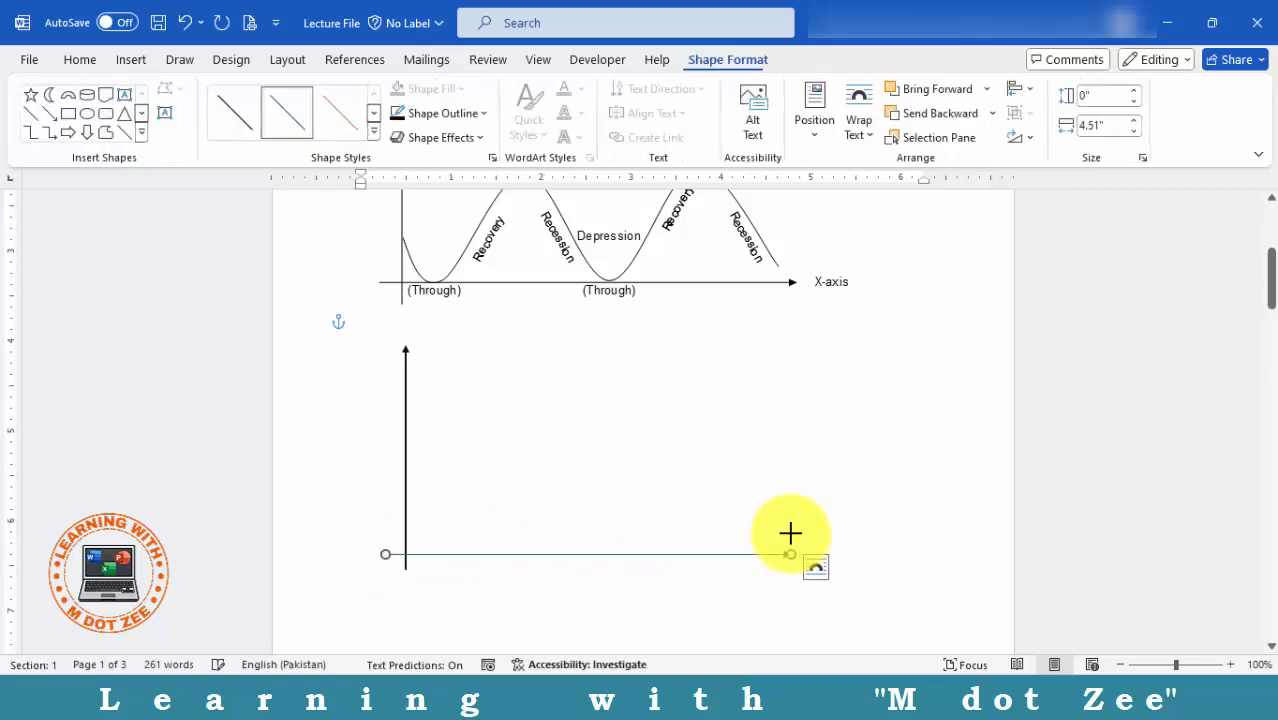
Give the horizontal arrow a 1½ pt black outline to match the vertical one
click(485, 118)
mouse_move(502, 416)
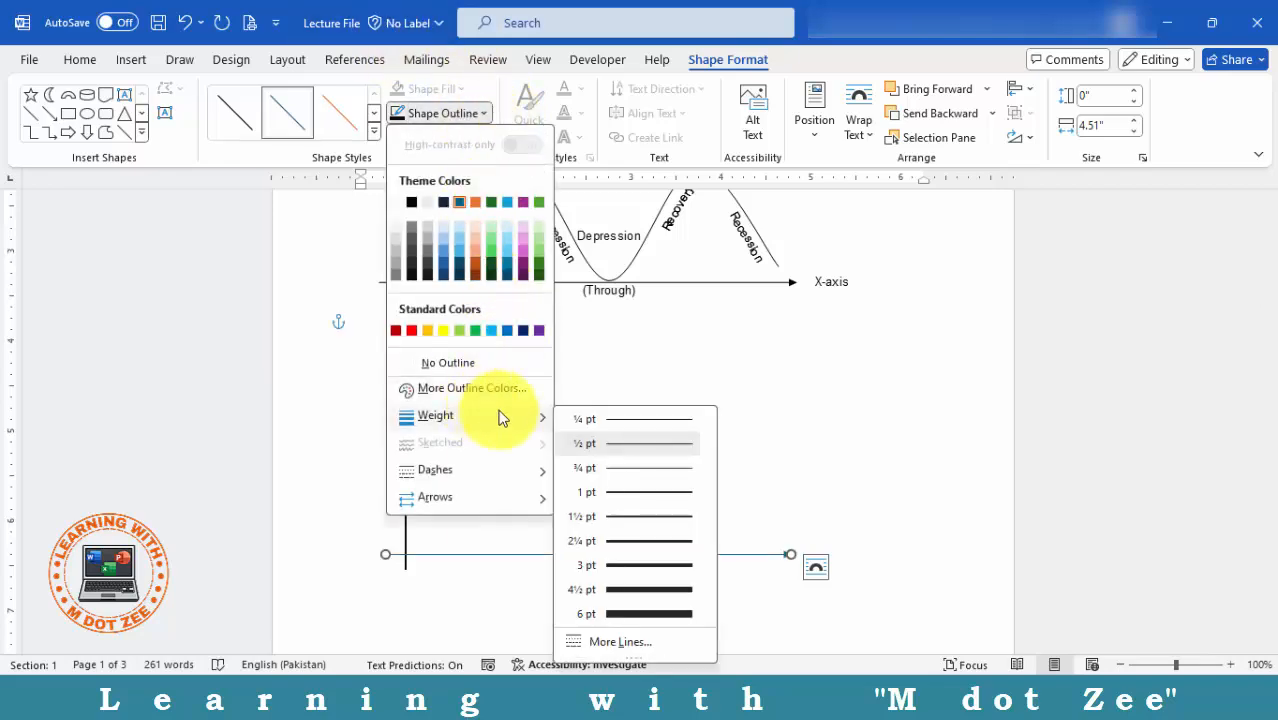
click(607, 524)
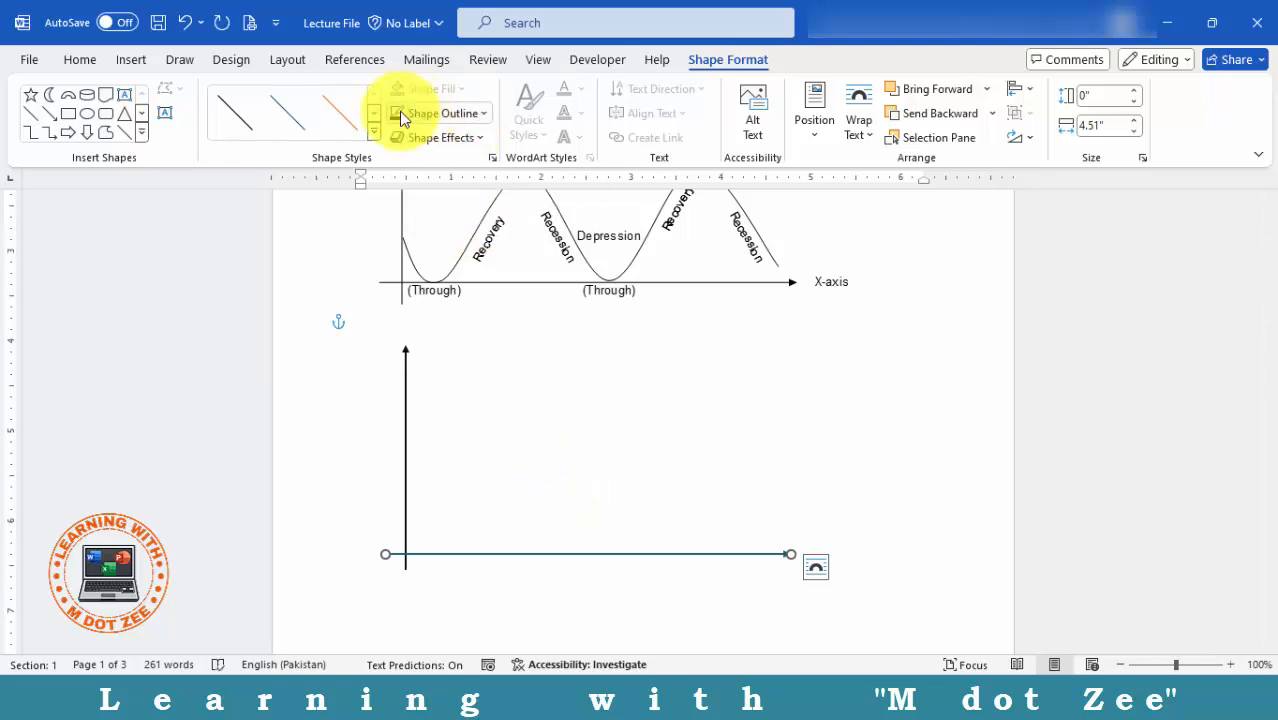
click(624, 399)
Draw a wavy line with the Curve shape above the horizontal axis, with two troughs and two peaks, about 1.63 by 4.3 inches
click(131, 59)
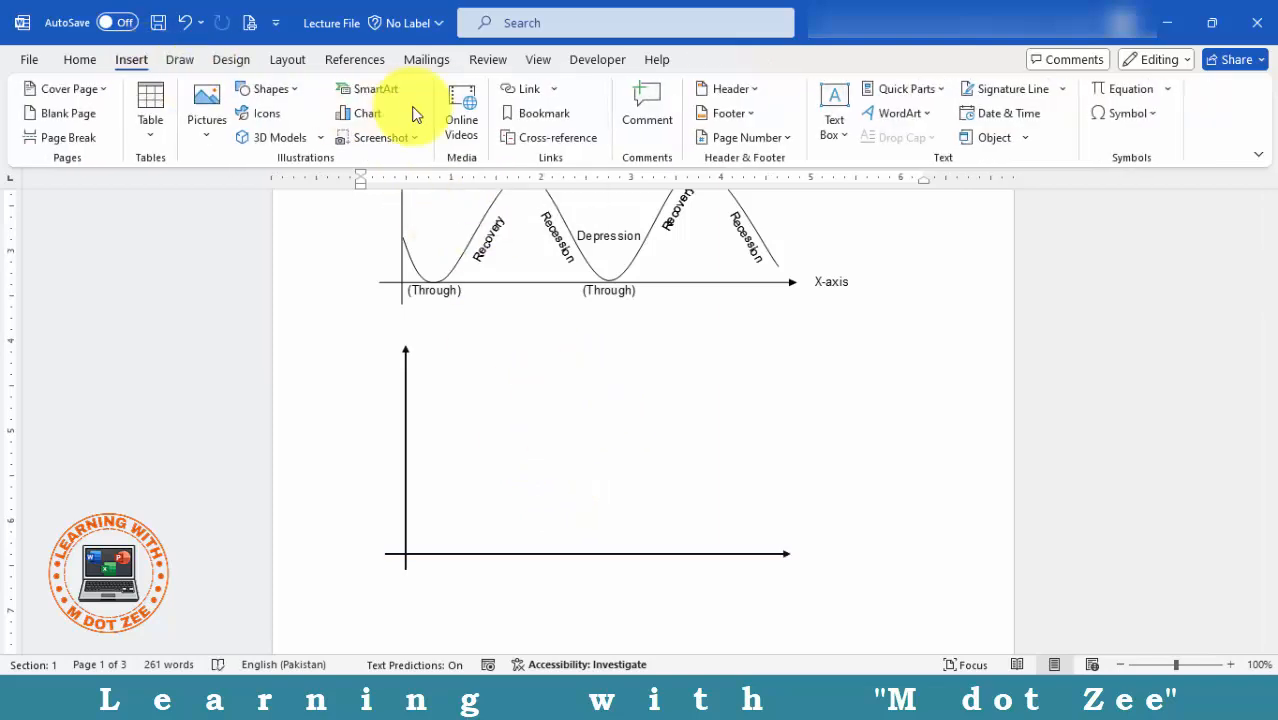
click(296, 90)
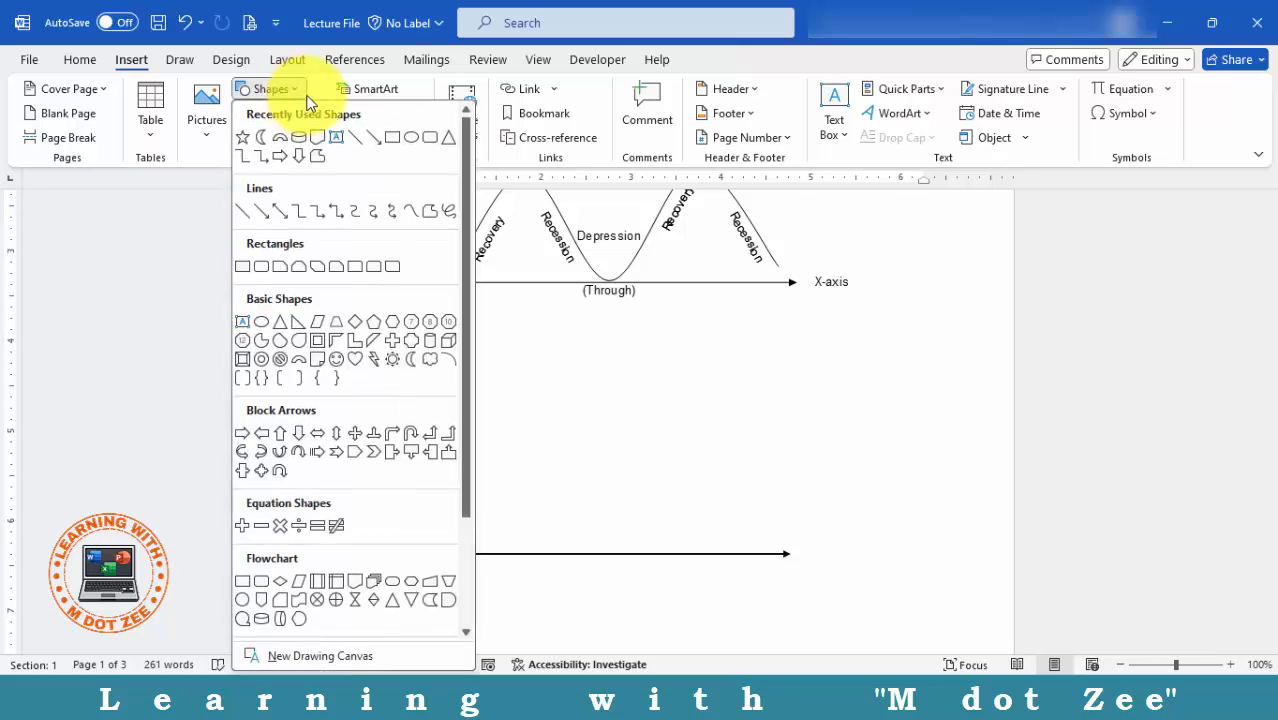
click(310, 114)
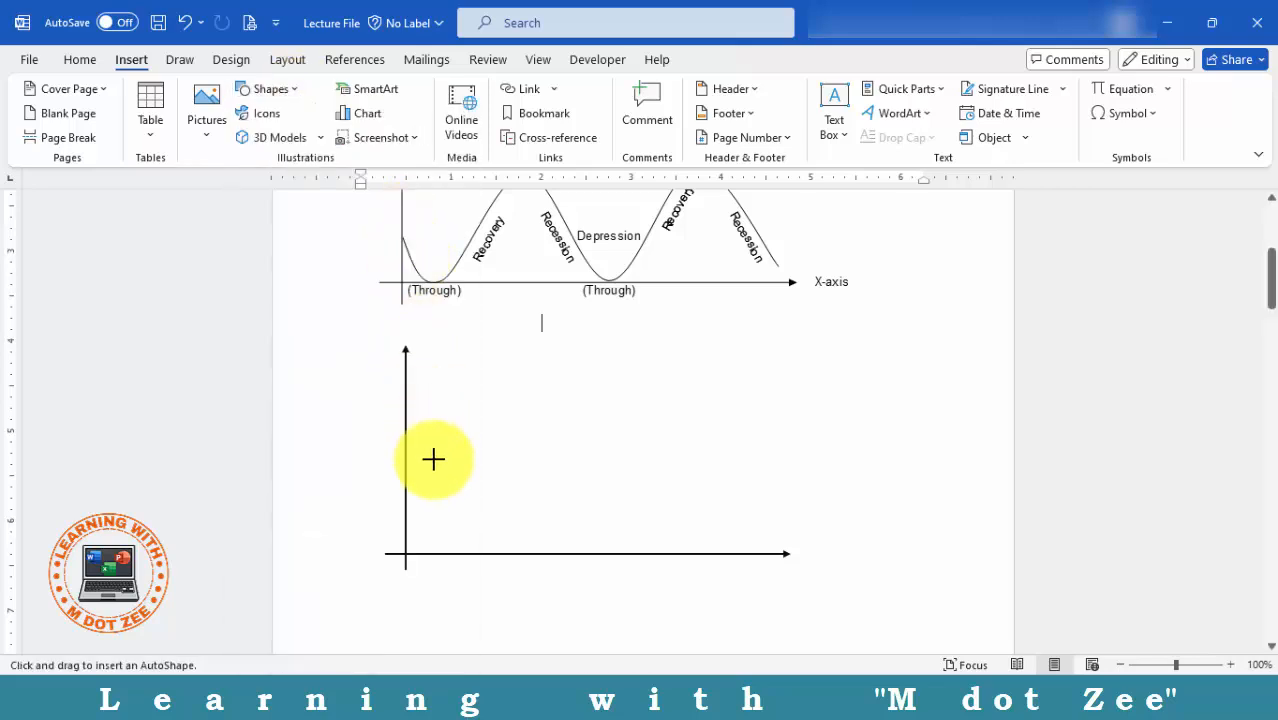
mouse_move(434, 460)
mouse_down()
mouse_move(437, 517)
mouse_move(485, 557)
mouse_move(536, 471)
mouse_move(593, 408)
mouse_move(616, 403)
mouse_move(627, 475)
mouse_move(670, 540)
mouse_move(752, 442)
mouse_move(772, 409)
mouse_move(766, 390)
mouse_move(819, 490)
mouse_up()
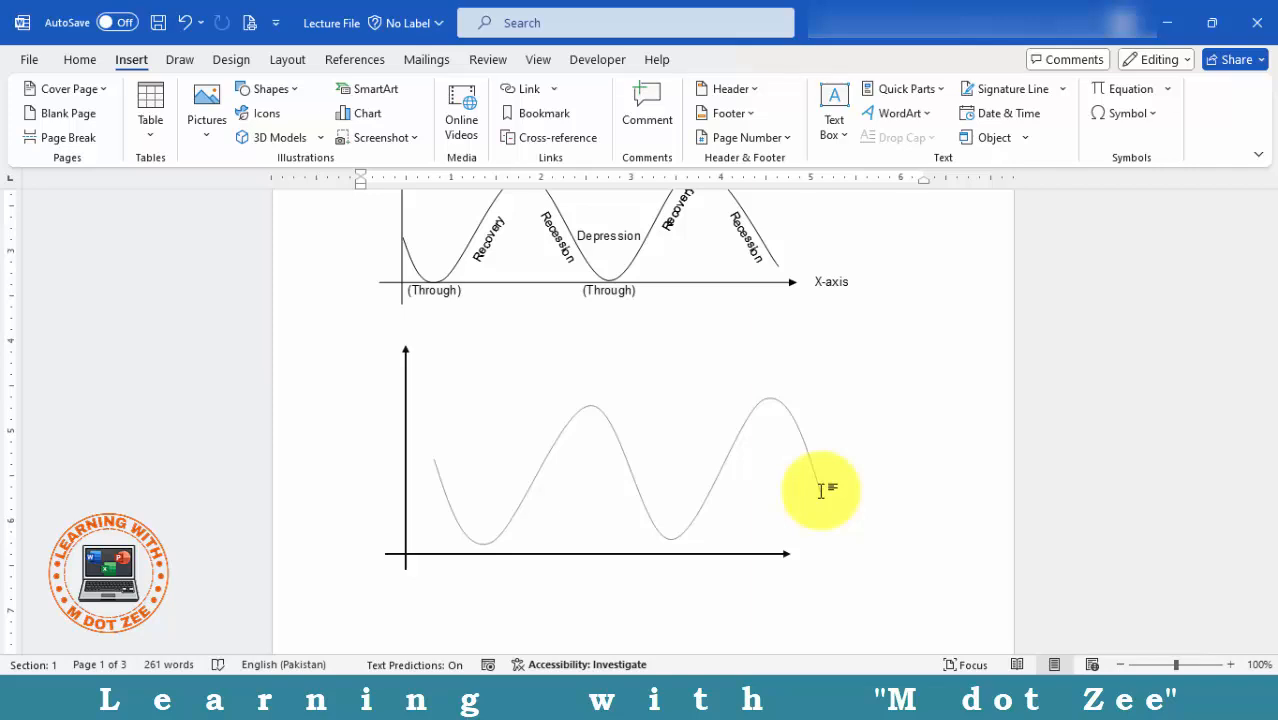
drag(820, 490, 821, 492)
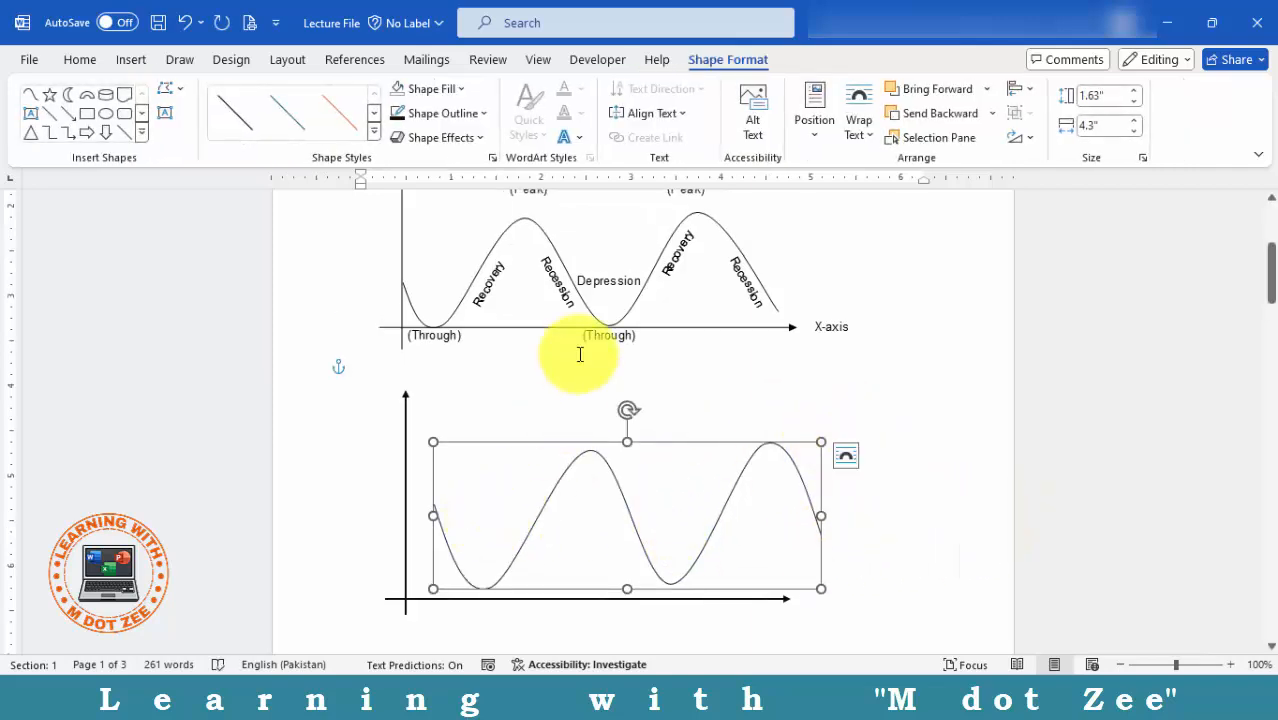
Move the curve so it starts on the vertical axis and its troughs rest on the horizontal axis, narrowing it slightly
click(492, 292)
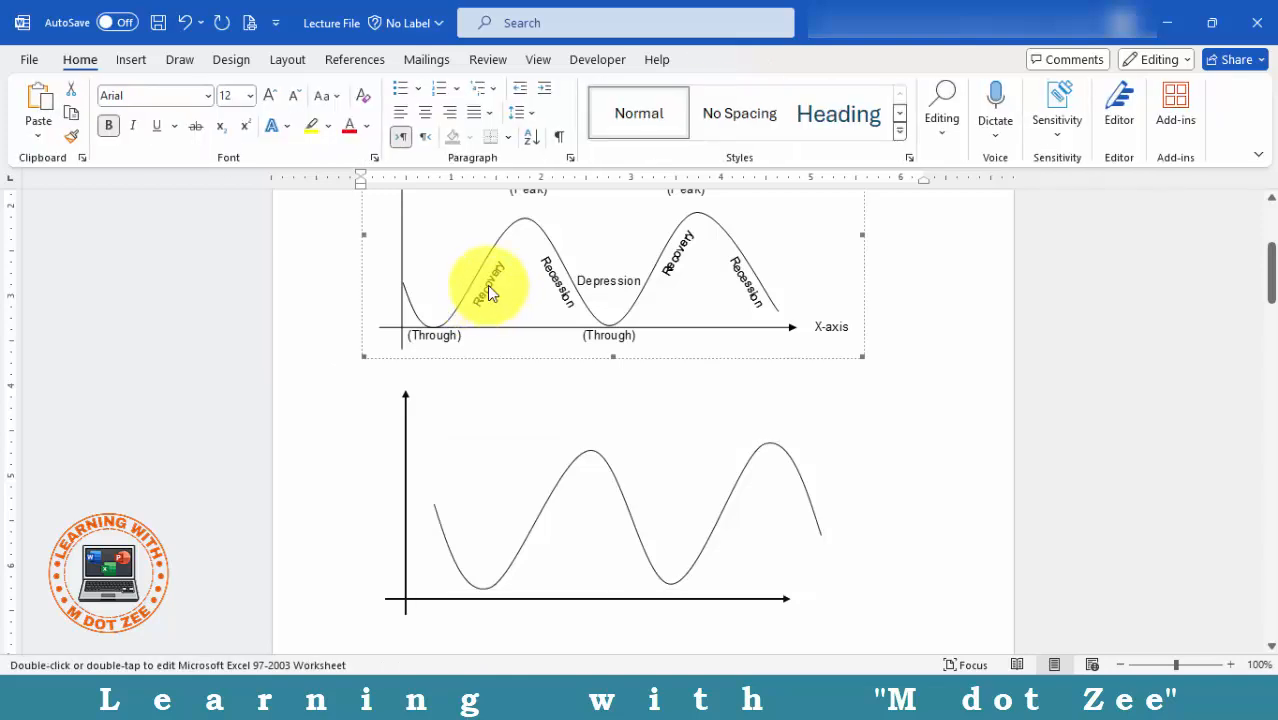
click(935, 480)
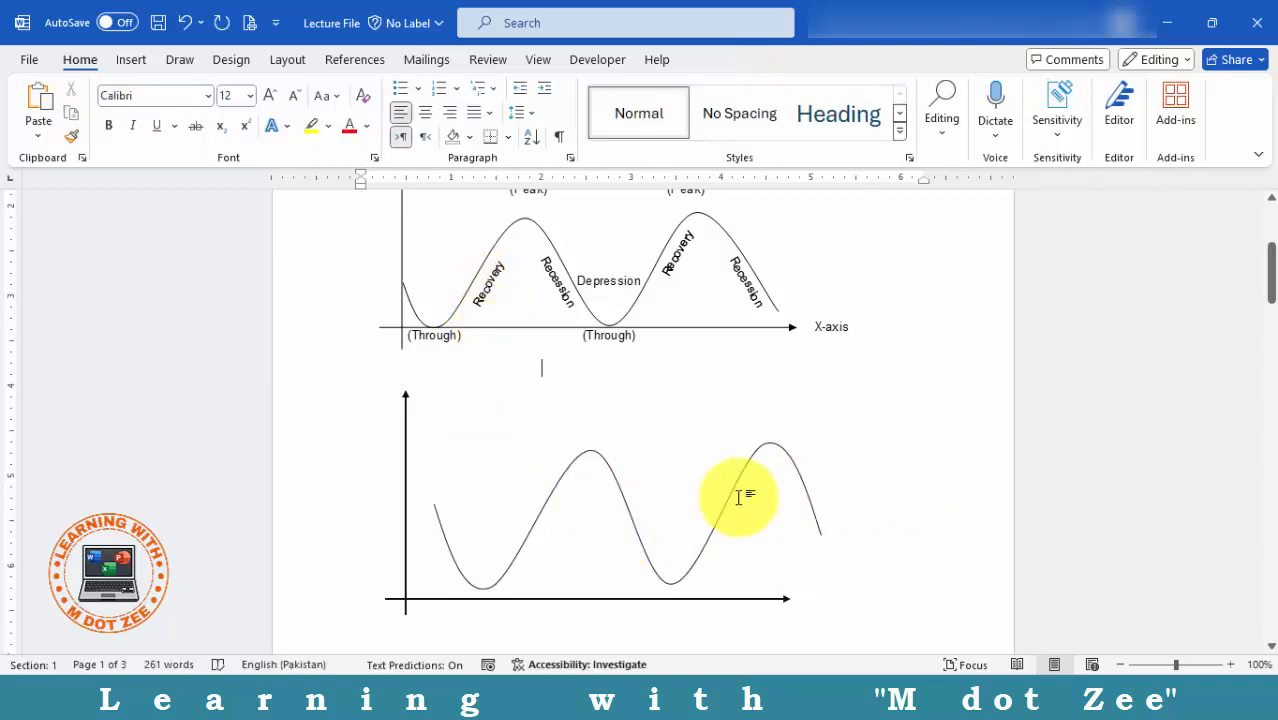
click(543, 502)
mouse_move(539, 502)
mouse_down()
mouse_move(508, 503)
mouse_move(515, 512)
mouse_up()
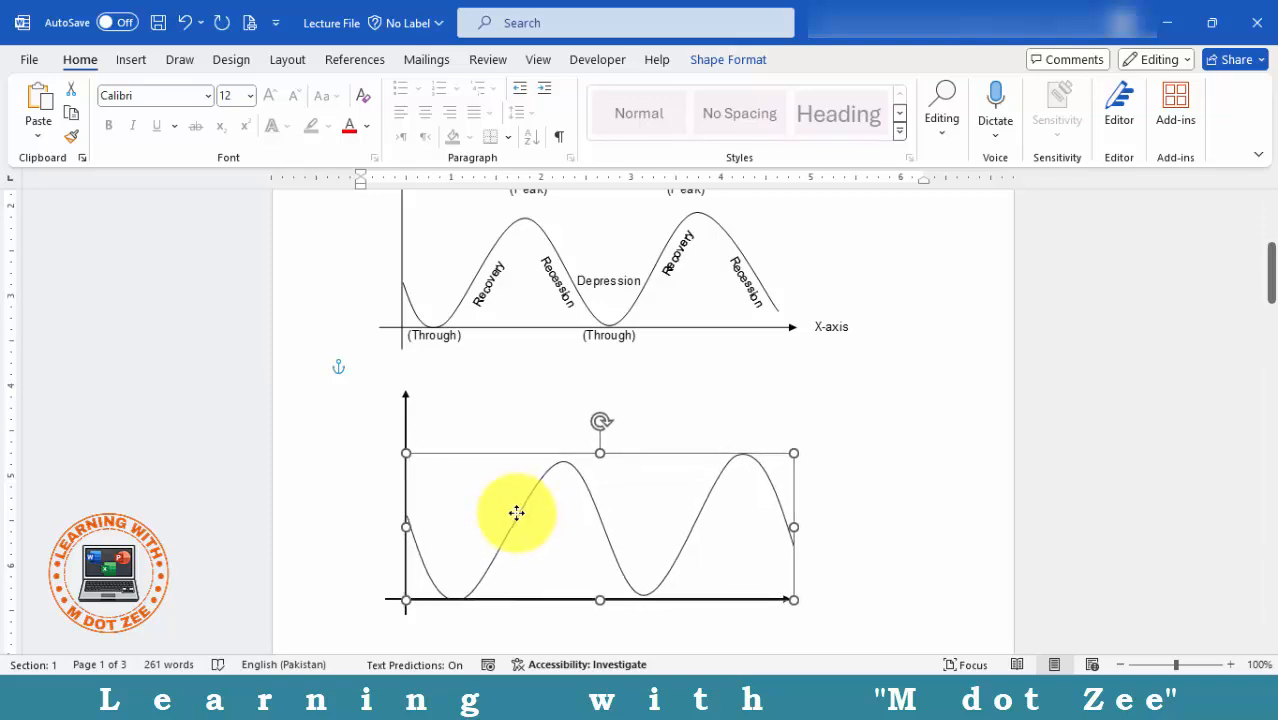
key(Escape)
Add a text box reading "(through)" under the first trough and size it to about 0.32 by 0.91 inches
scroll(620, 490, down, 2)
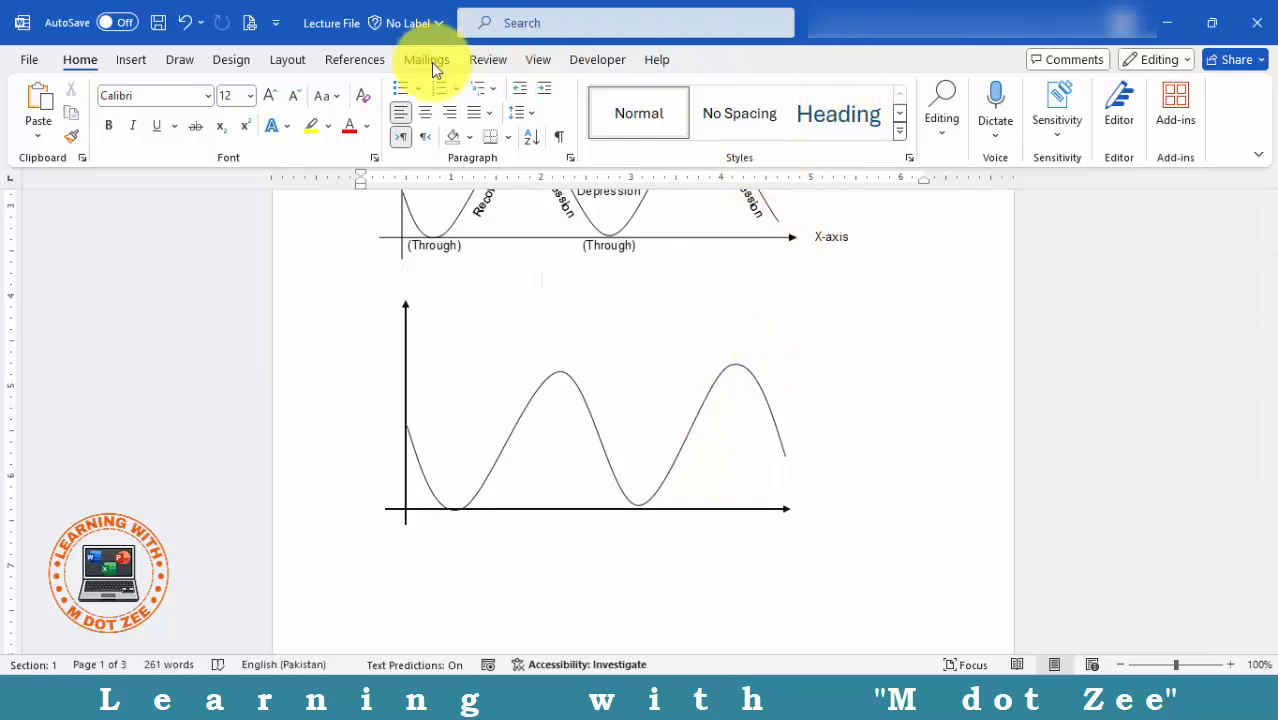
click(133, 60)
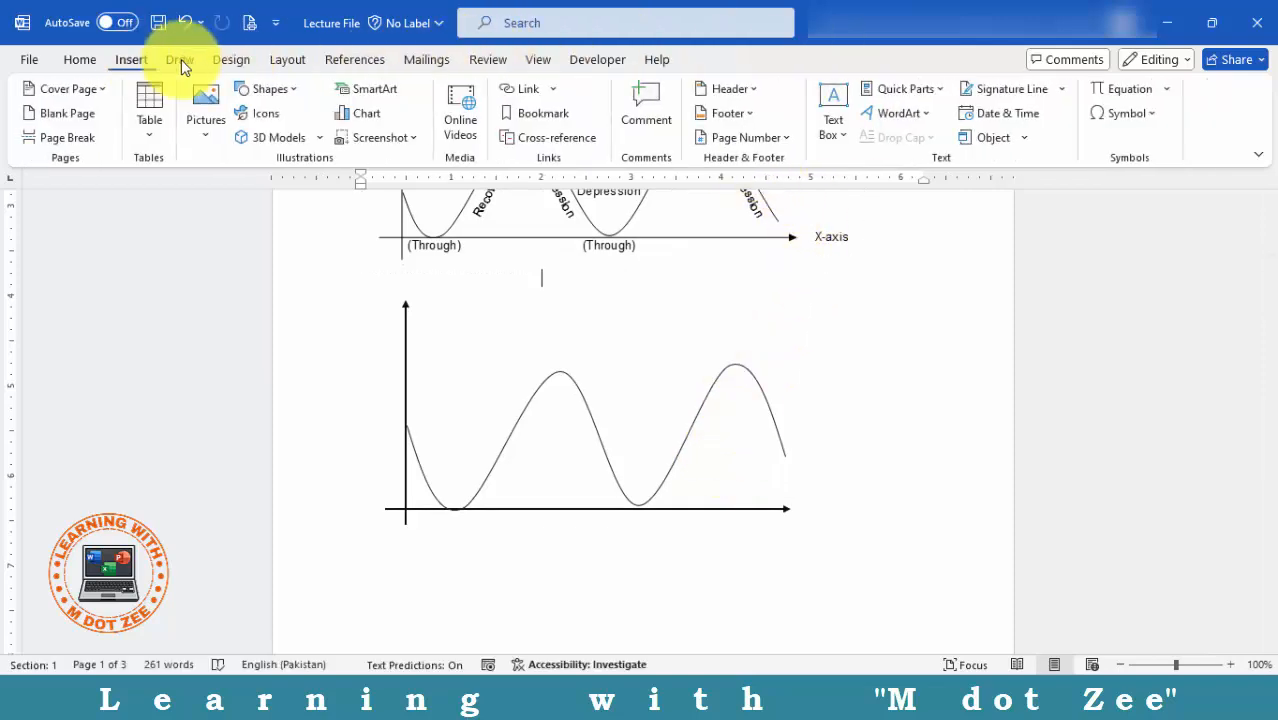
click(281, 88)
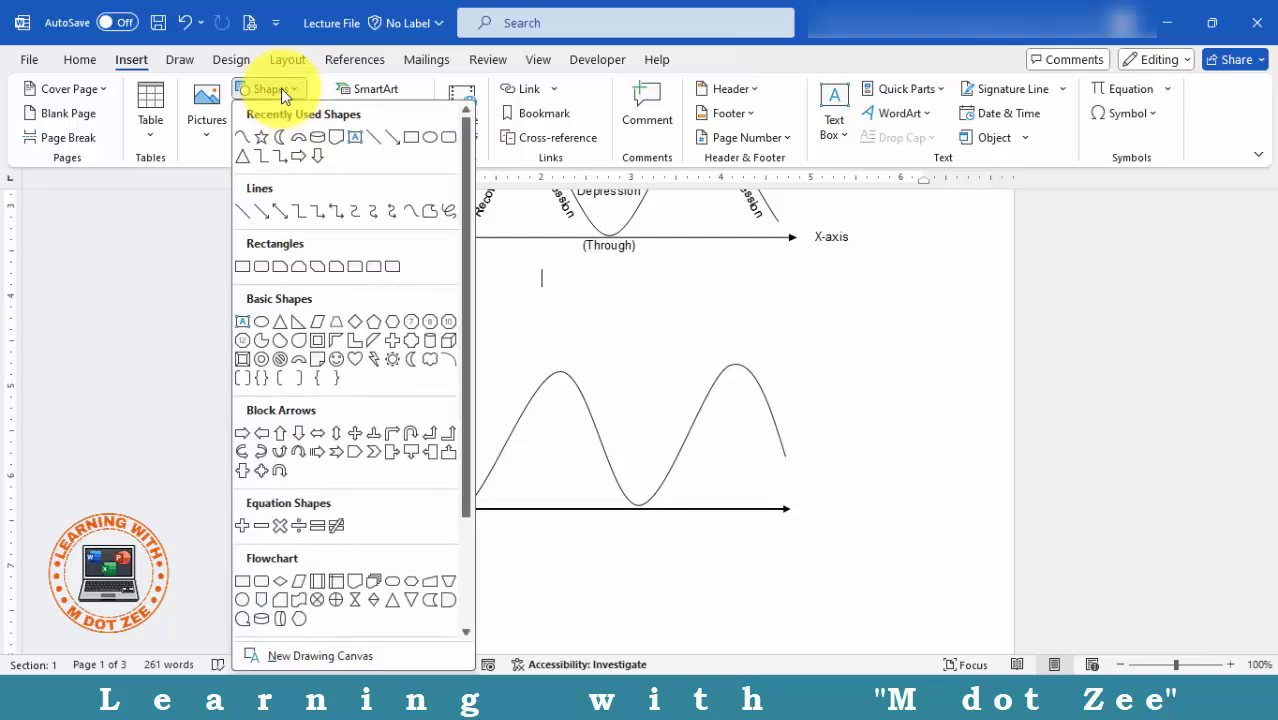
scroll(255, 192, down, 2)
click(244, 180)
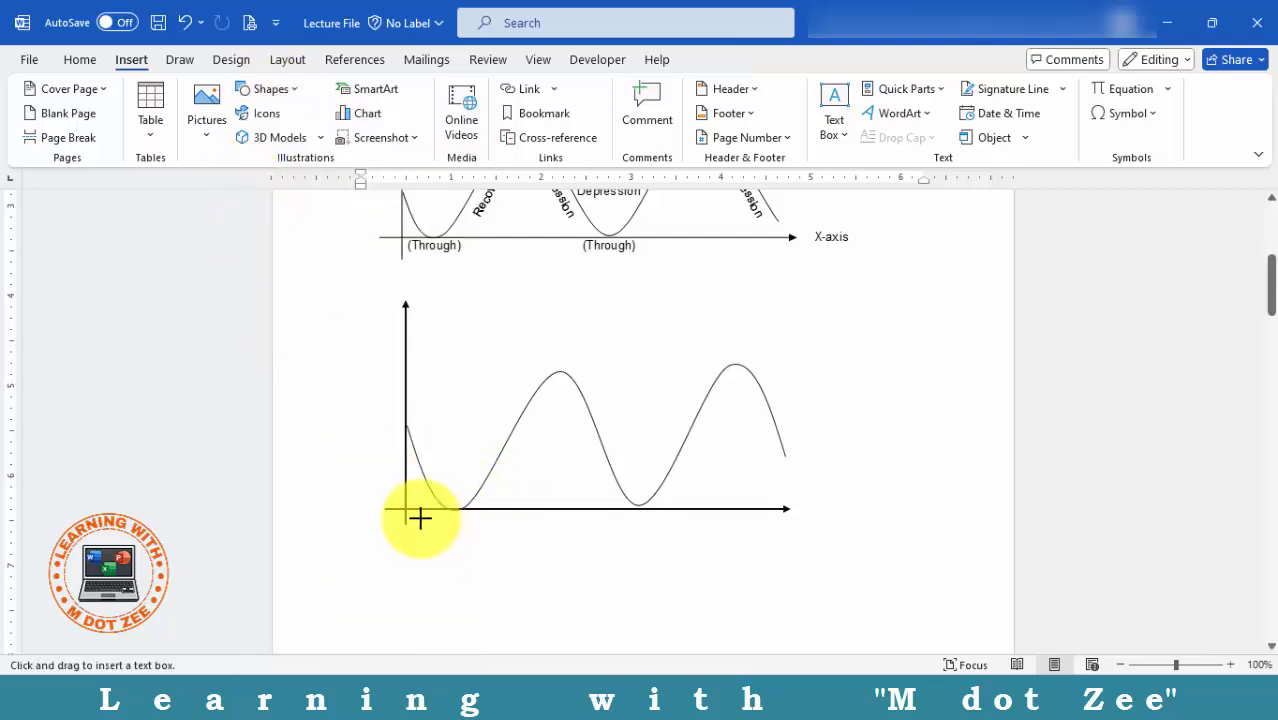
drag(419, 517, 501, 540)
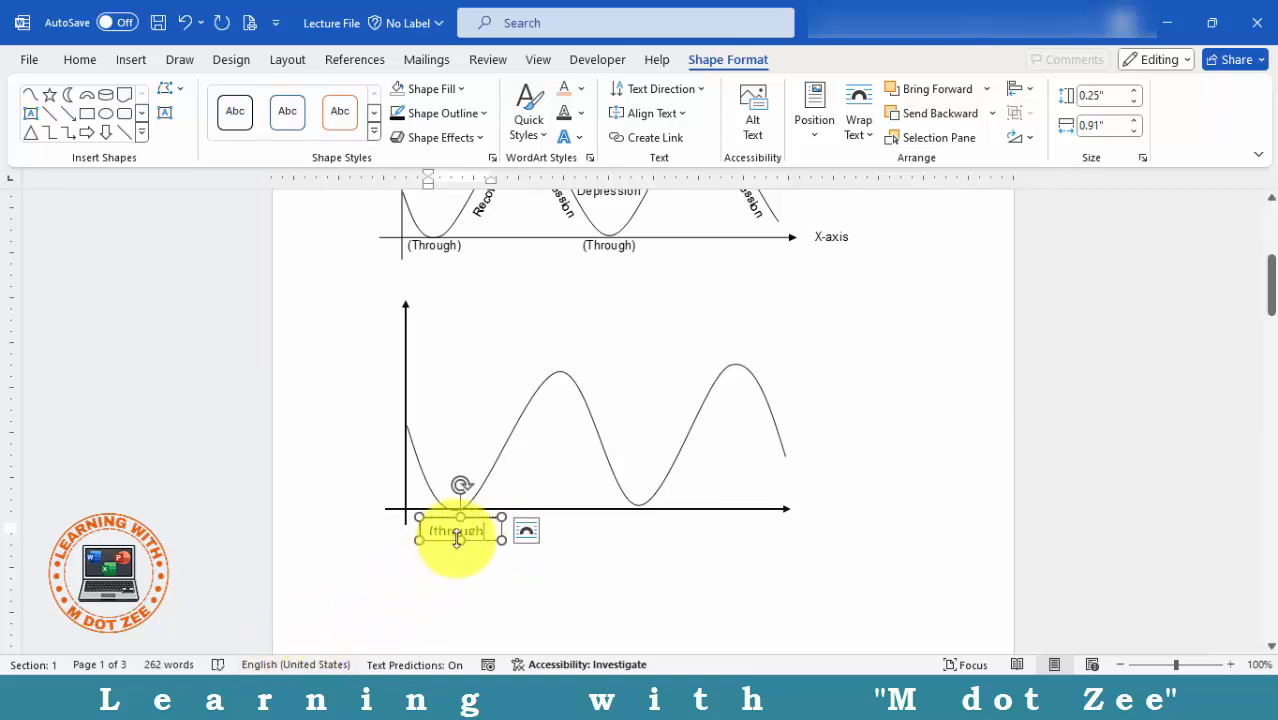
text())
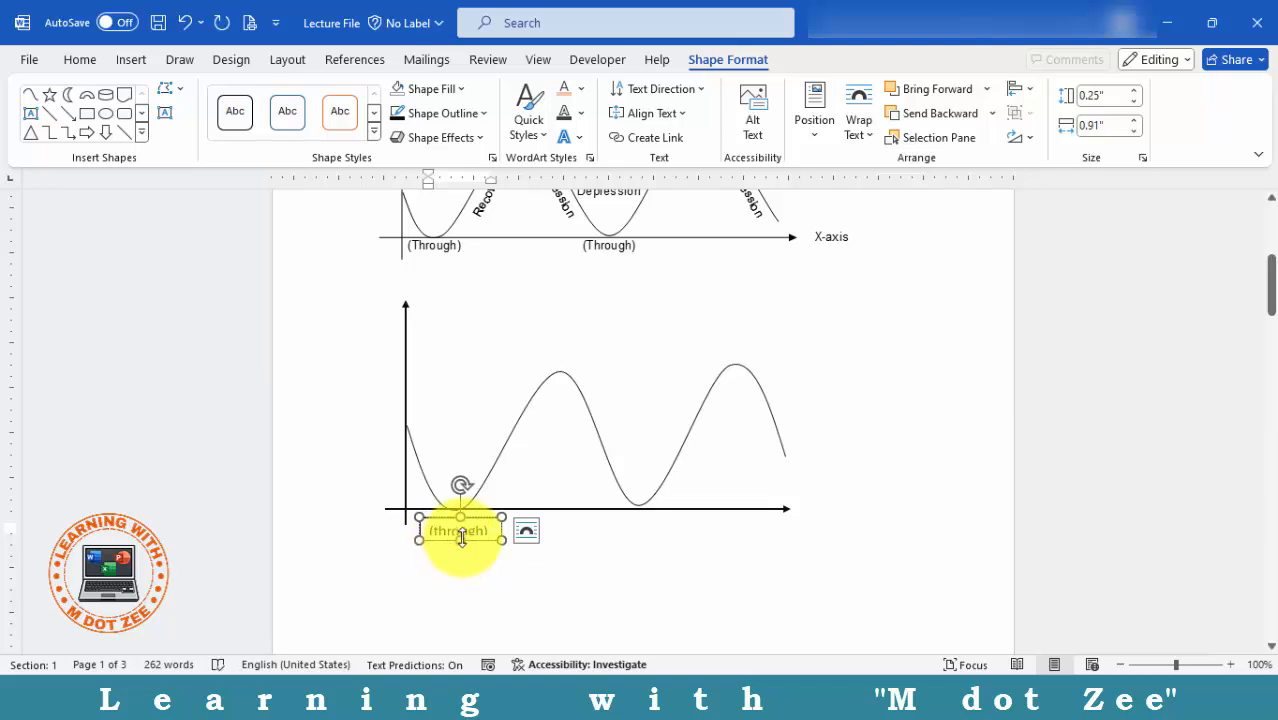
drag(461, 537, 460, 543)
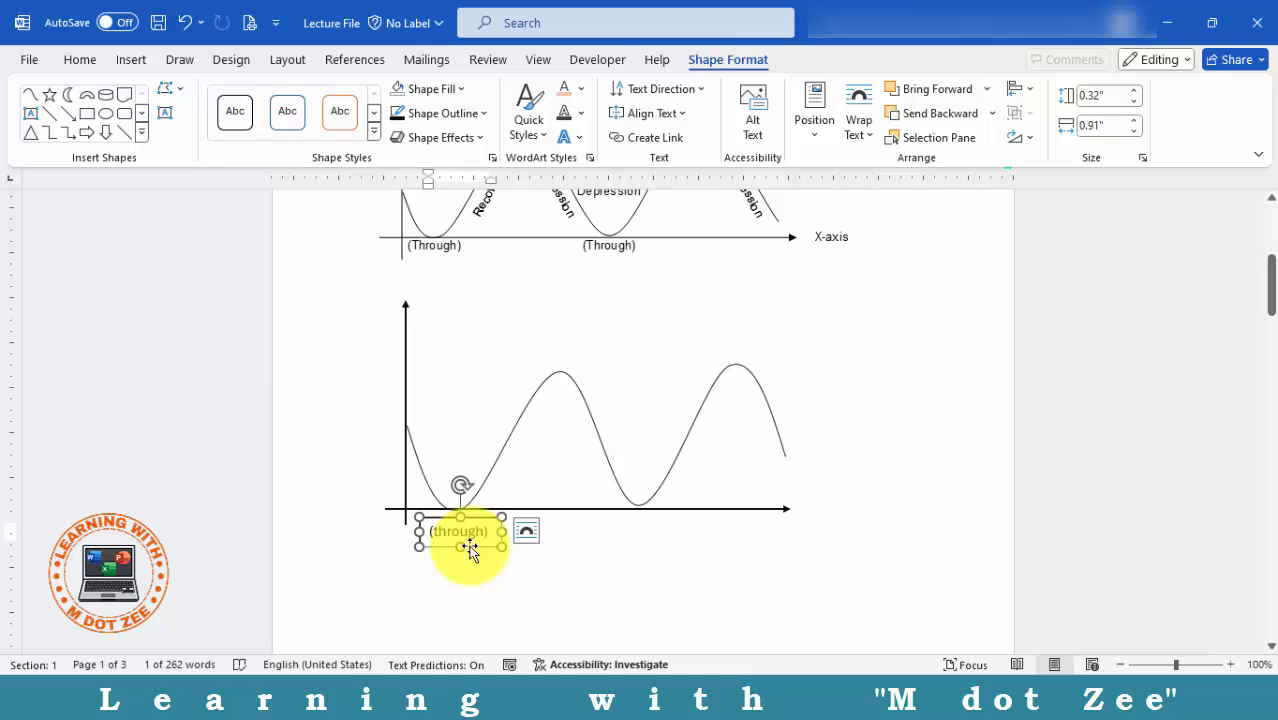
Copy the "(through)" text box beneath the second trough, and place another copy inside that trough above the axis
drag(471, 549, 644, 545)
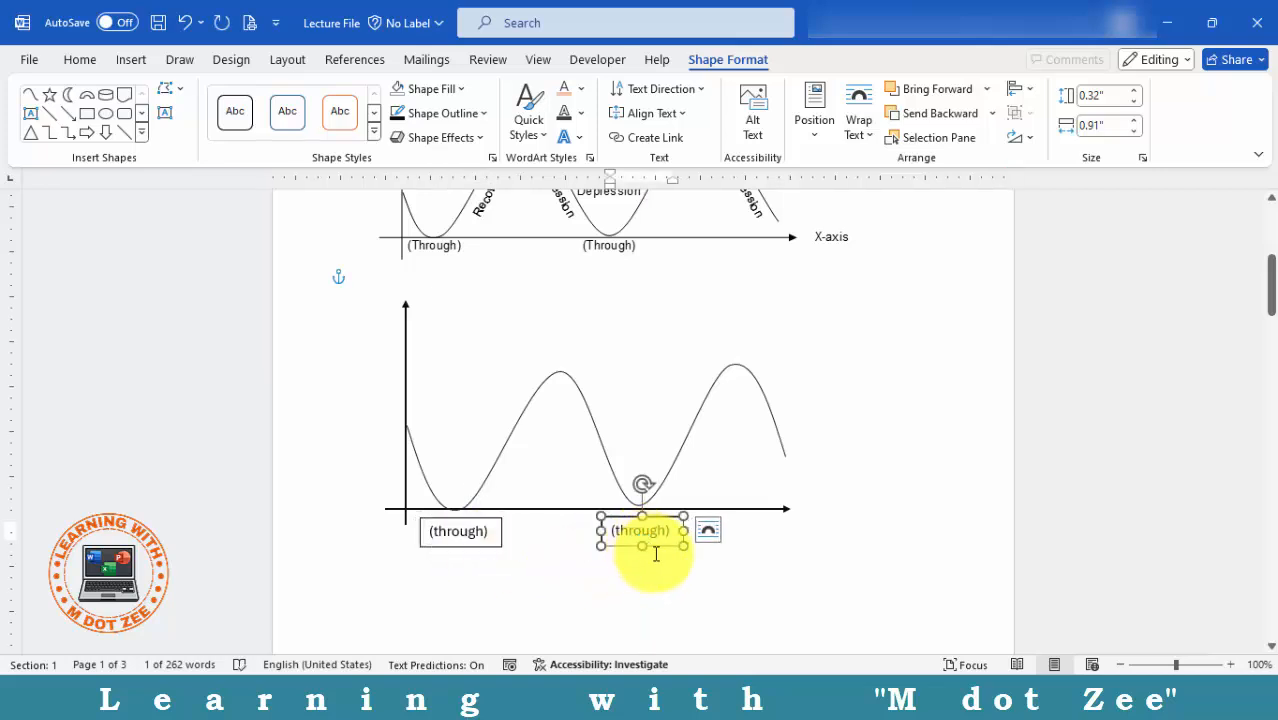
click(656, 555)
scroll(658, 580, up, 2)
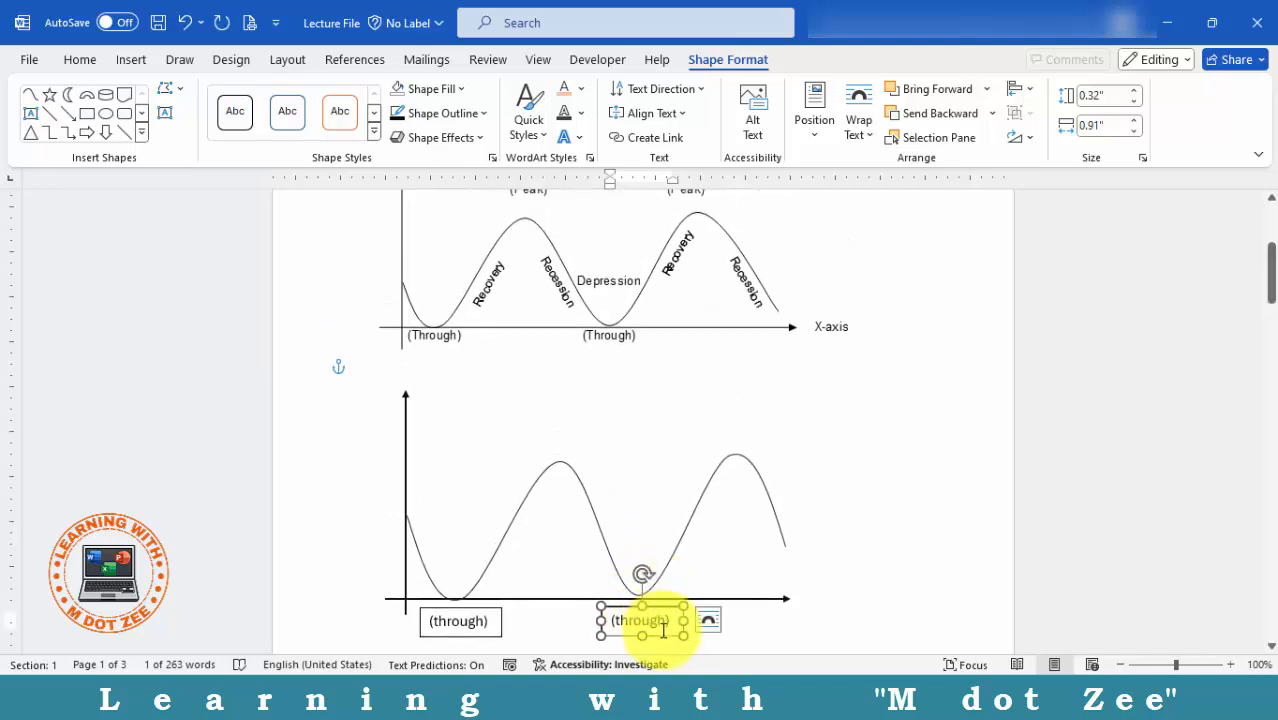
drag(662, 628, 665, 552)
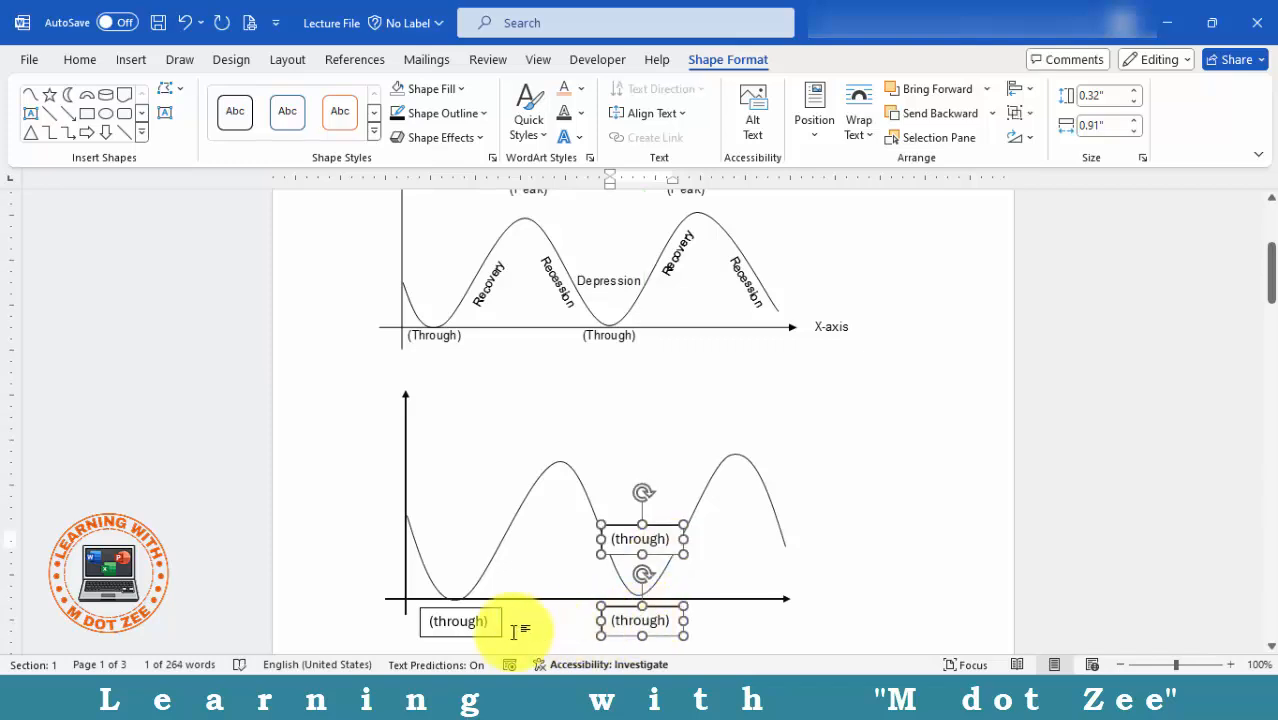
Remove the outline from all three "(through)" text boxes and open their fill options
shift+click(465, 619)
click(443, 113)
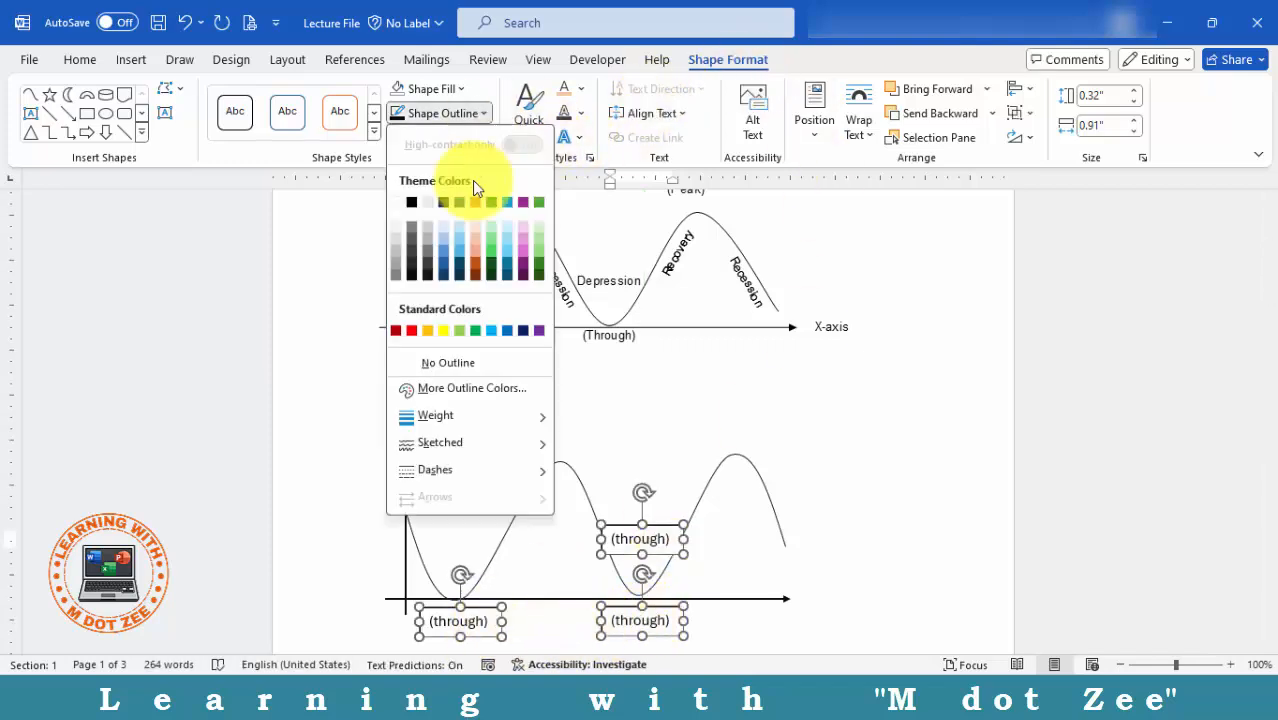
click(410, 362)
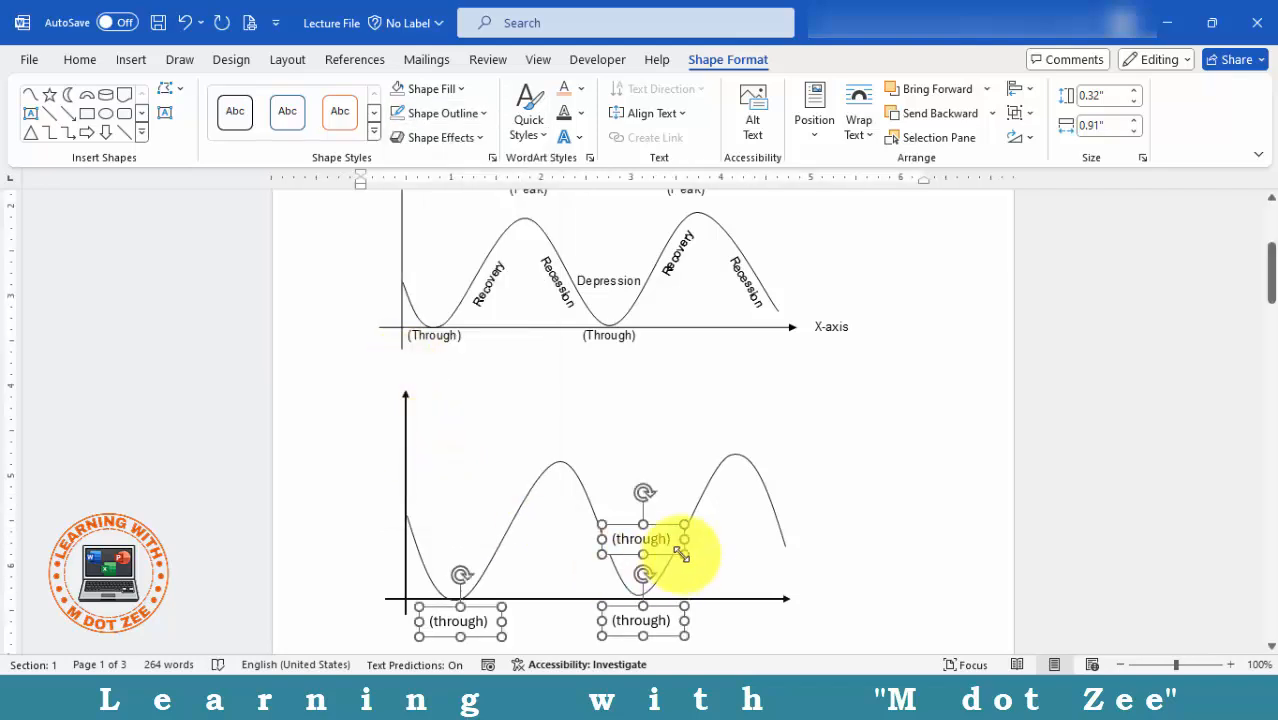
click(437, 89)
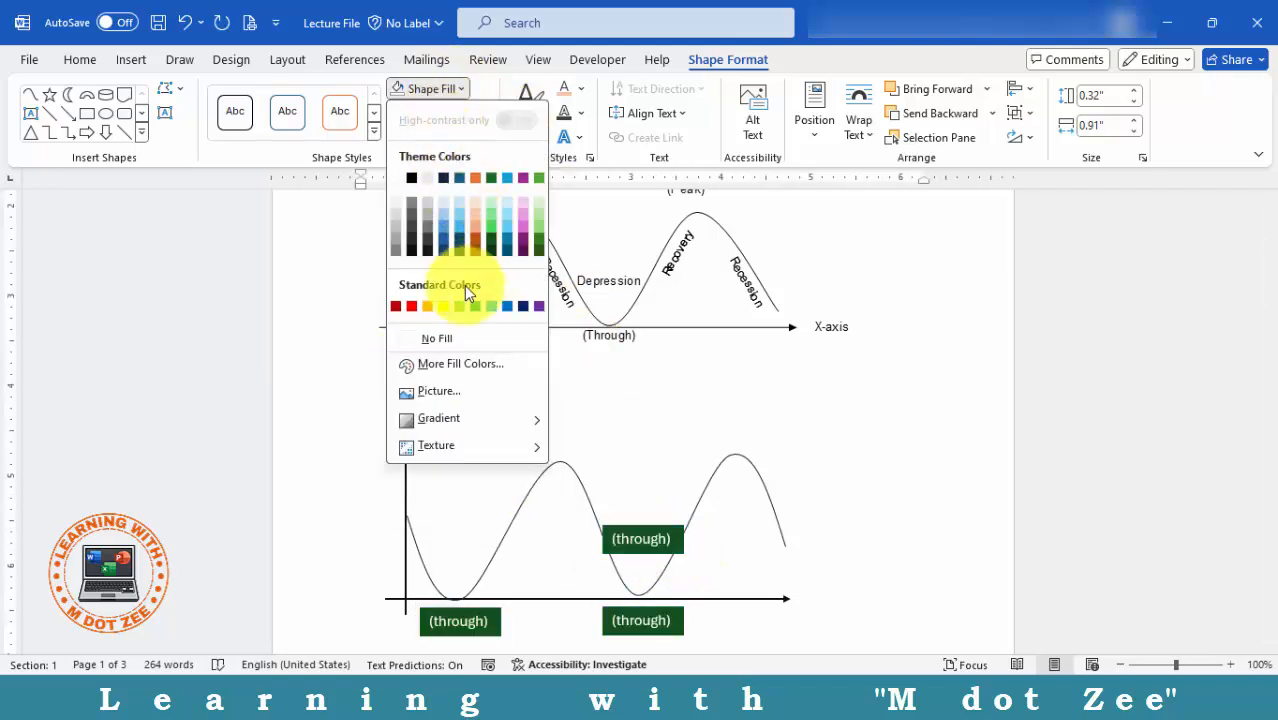